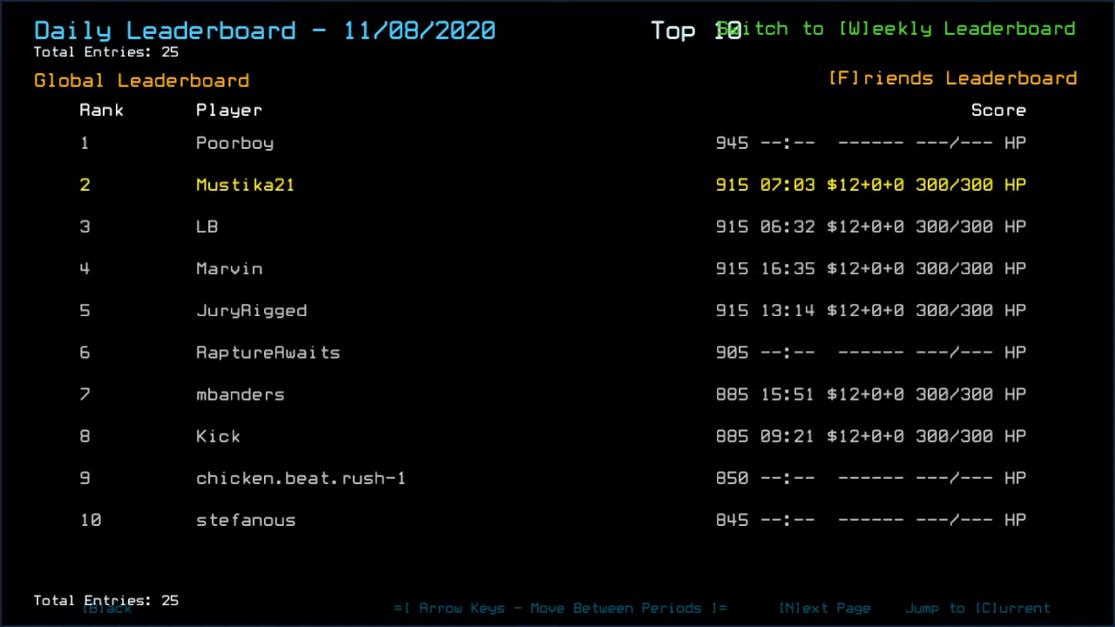
Page through the Daily Leaderboard, then switch to the Friends leaderboard.
key(n)
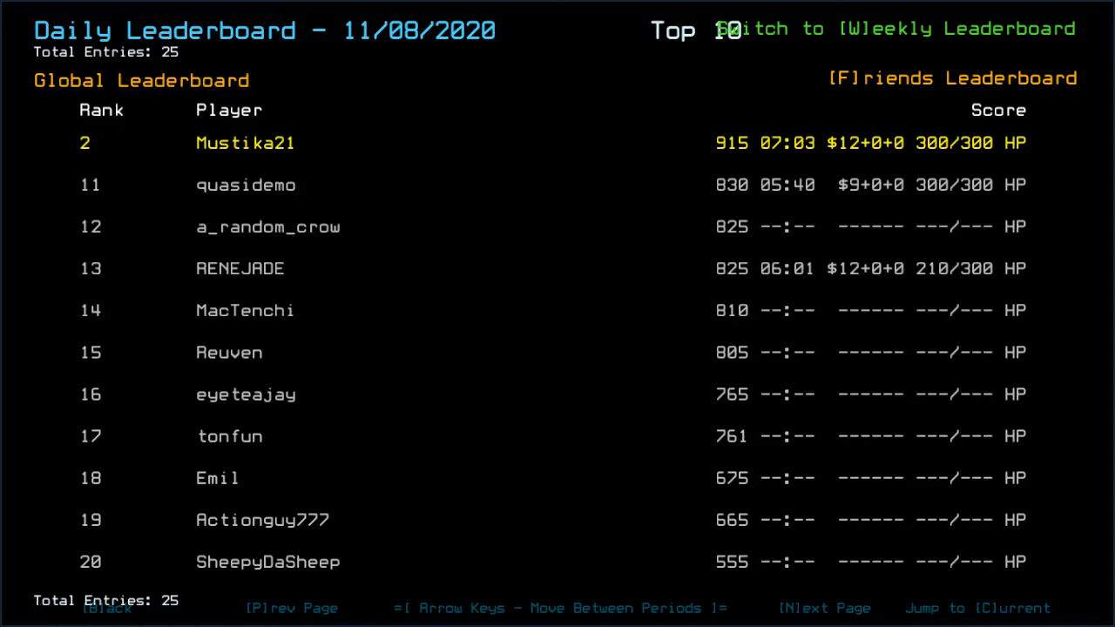
key(f)
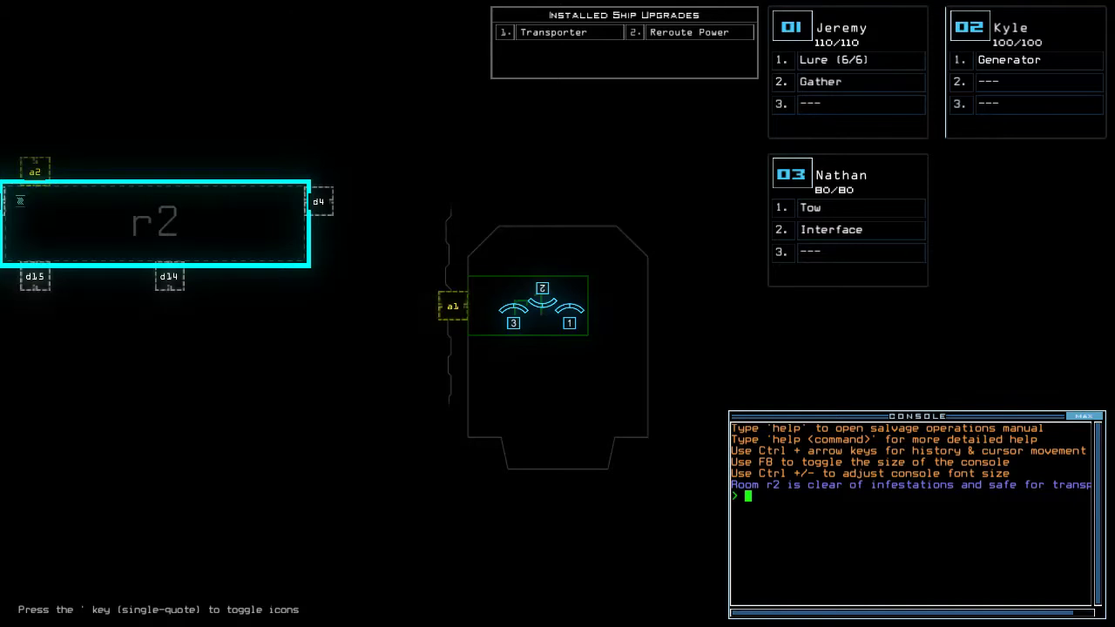
Toggle the Far View, Quality and Clutter graphics options, then return to the ship map.
key(Escape)
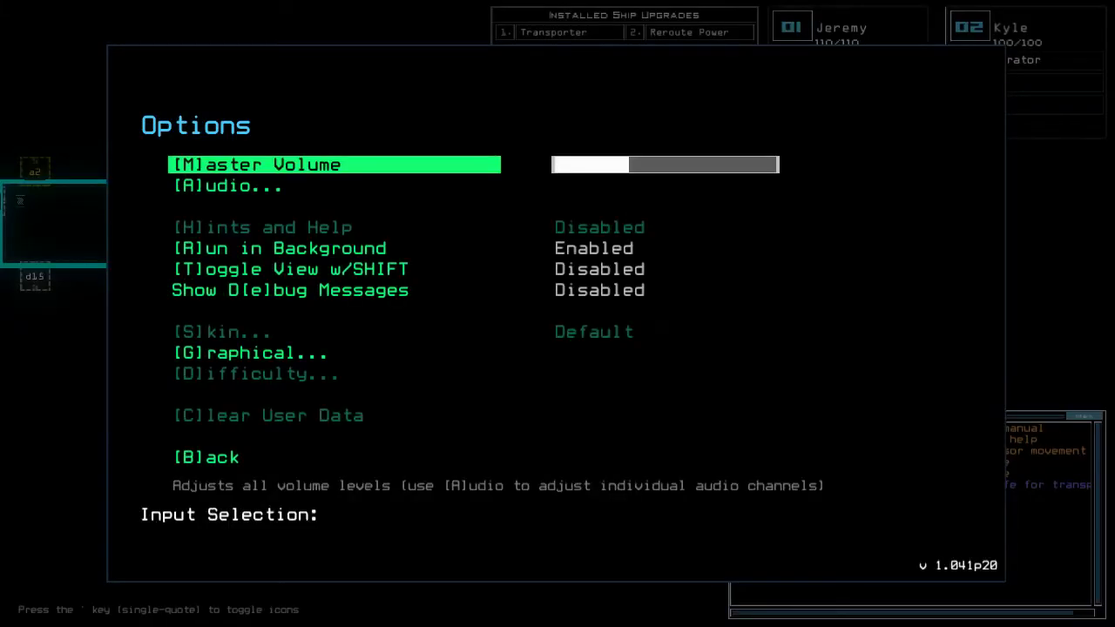
key(g)
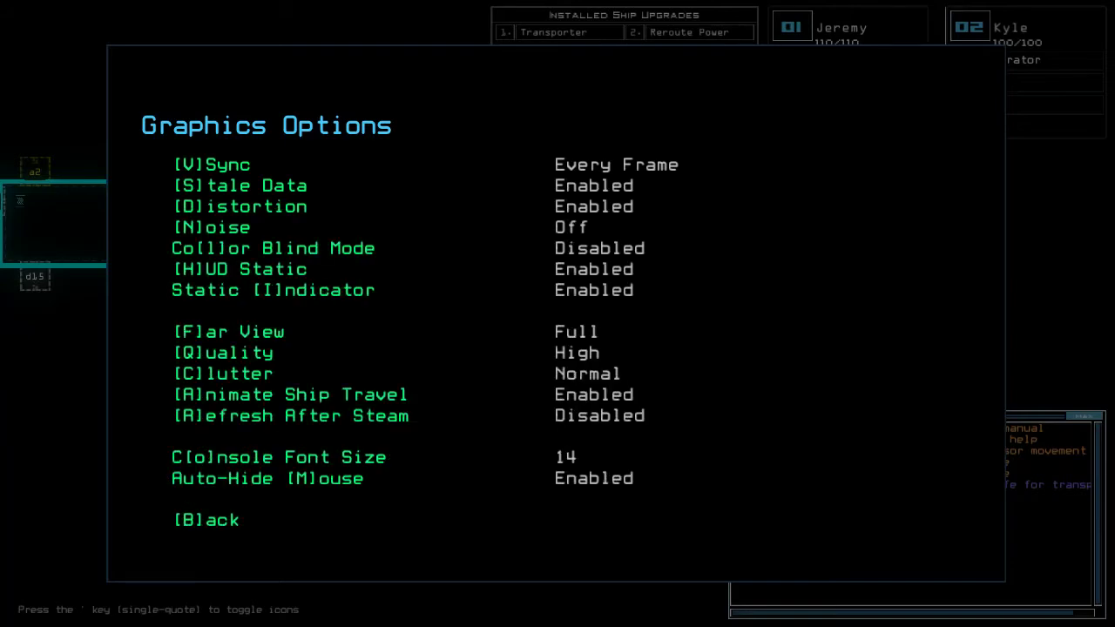
key(f)
key(q)
key(c)
key(b)
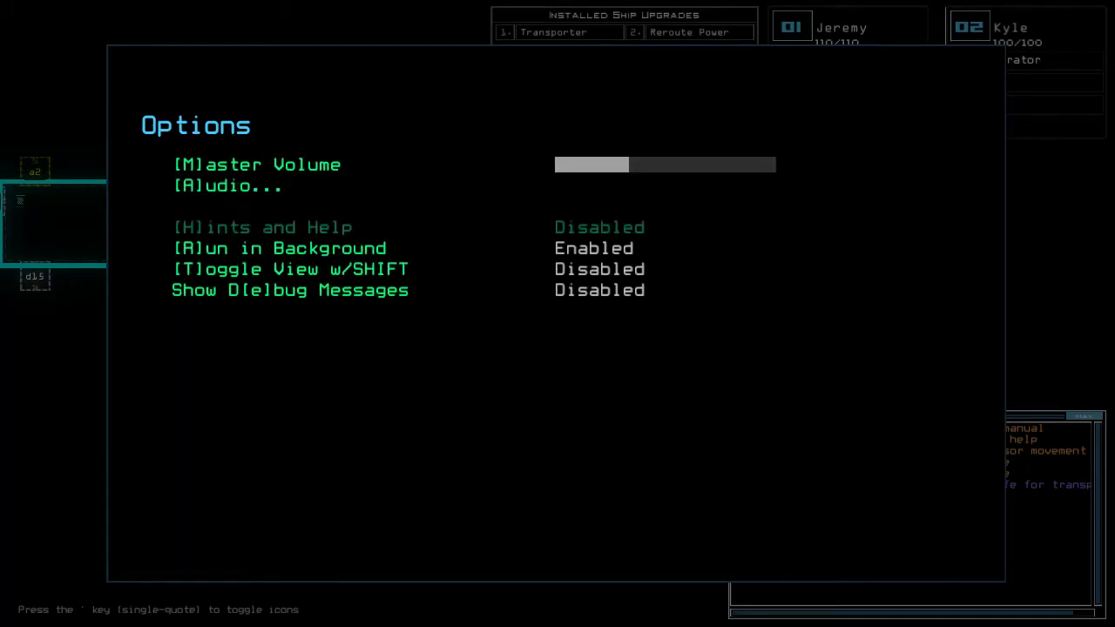
key(b)
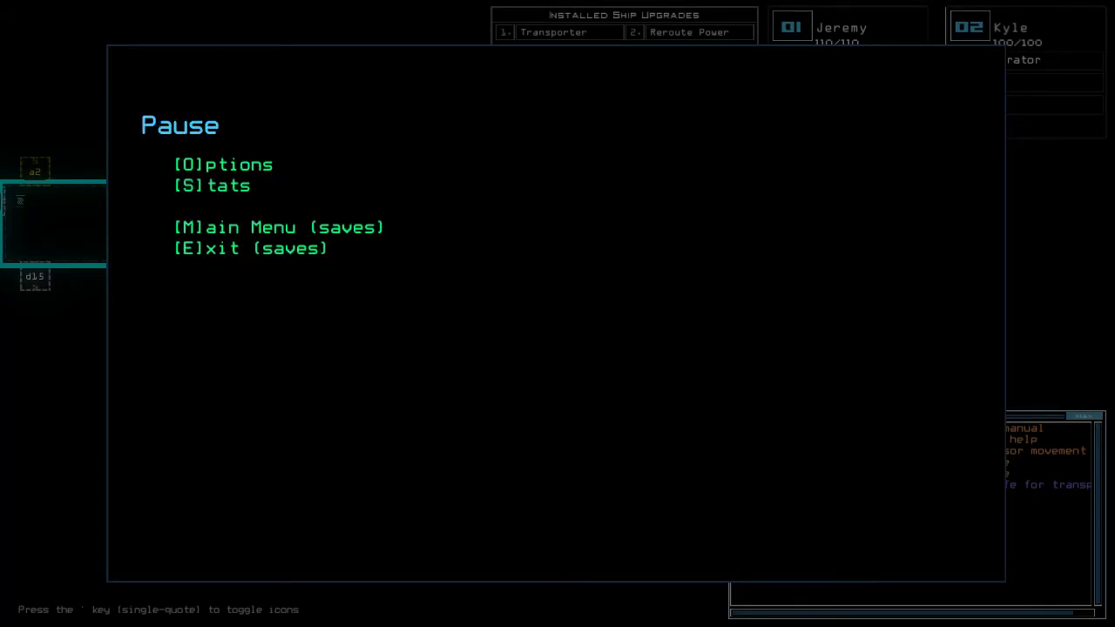
key(b)
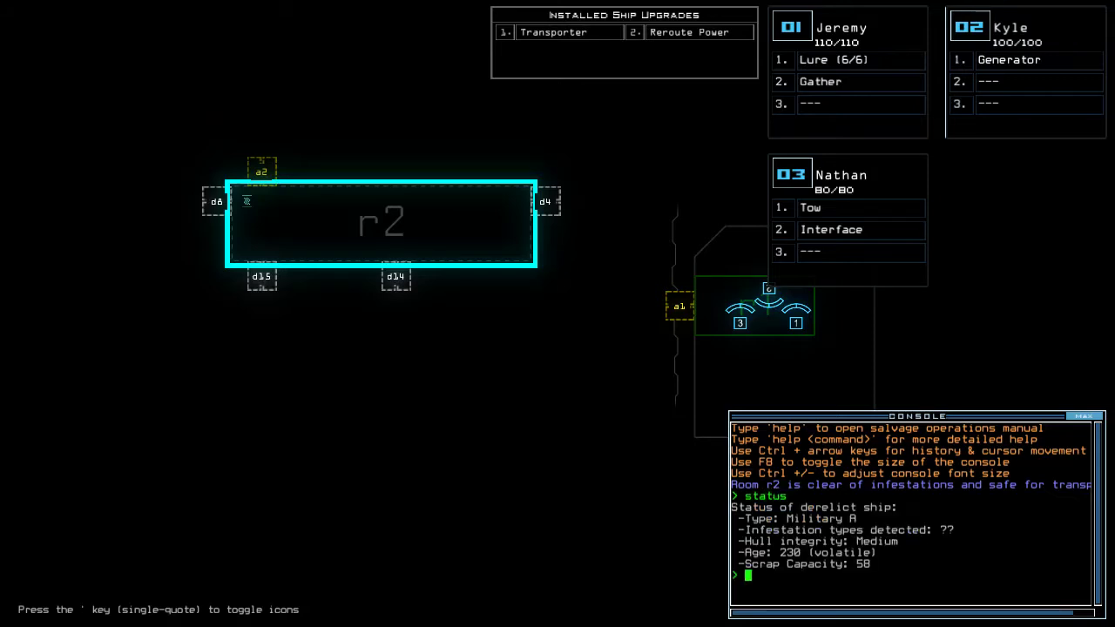
text(3)
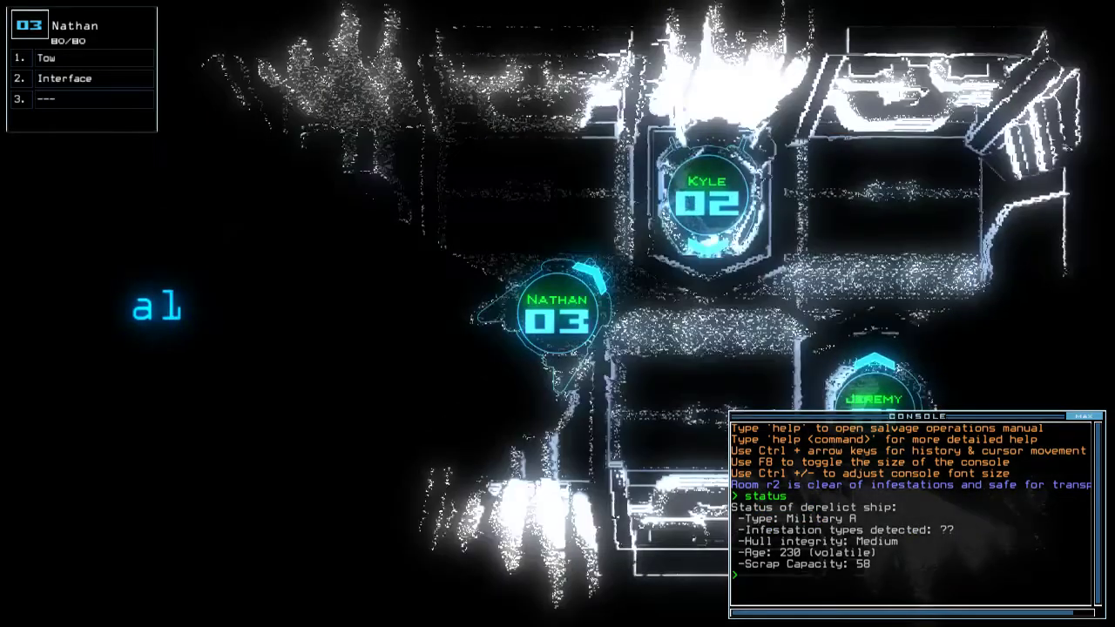
text(swap)
Swap the Tow upgrade from drone 3 to drone 2.
key(Return)
key(ctrl+Return)
key(Escape)
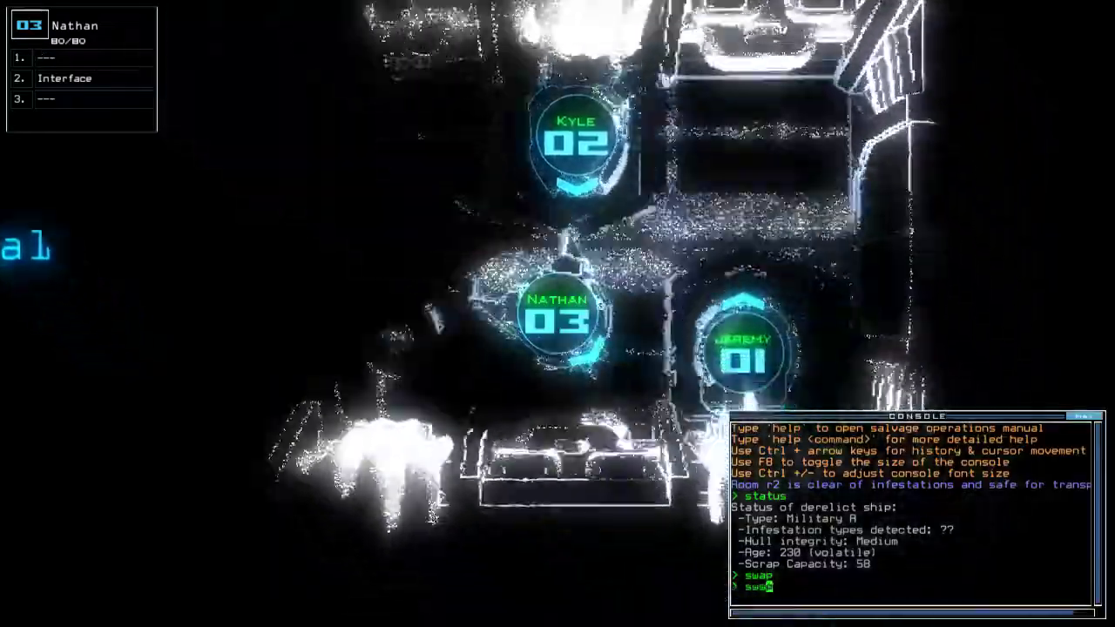
key(Escape)
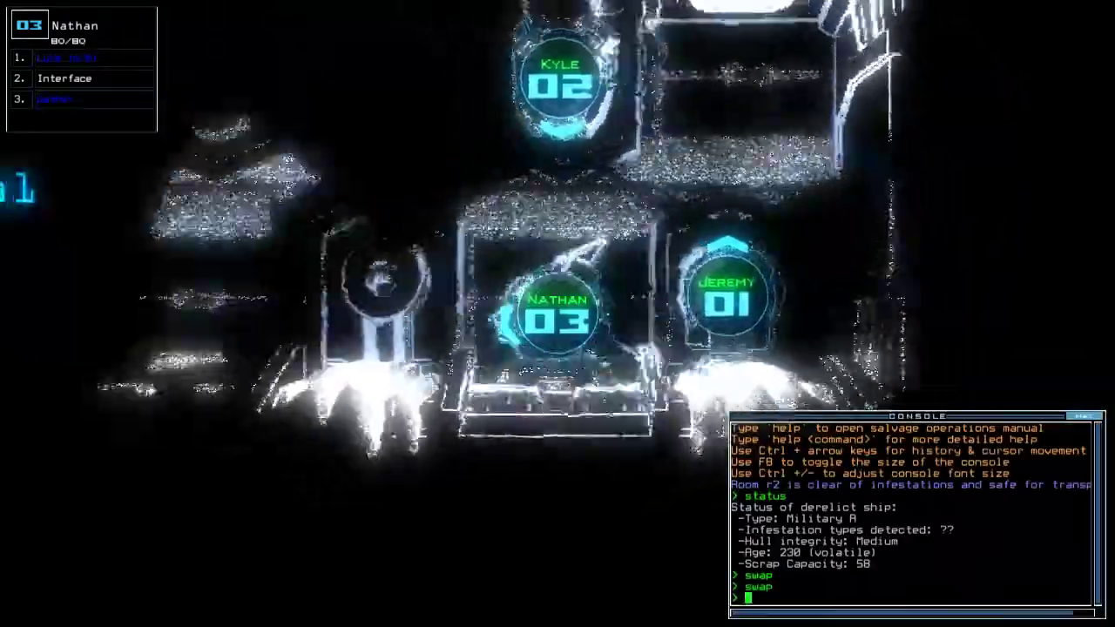
Start the mission, power drone 2's generator, and send drones out with drone 3 gathering scrap.
key(2)
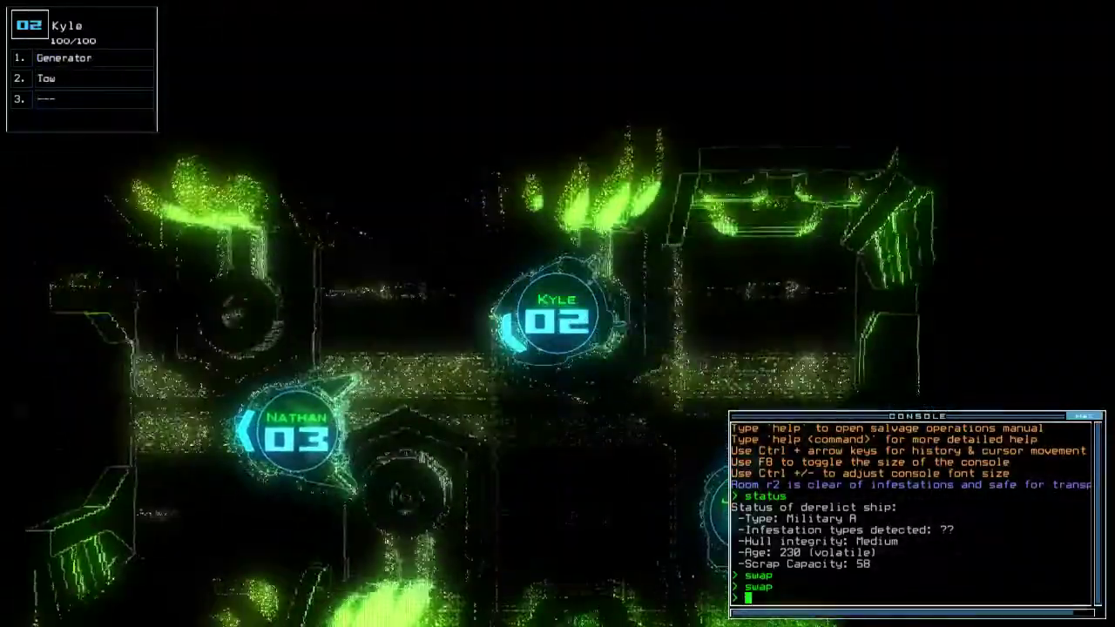
text(ar)
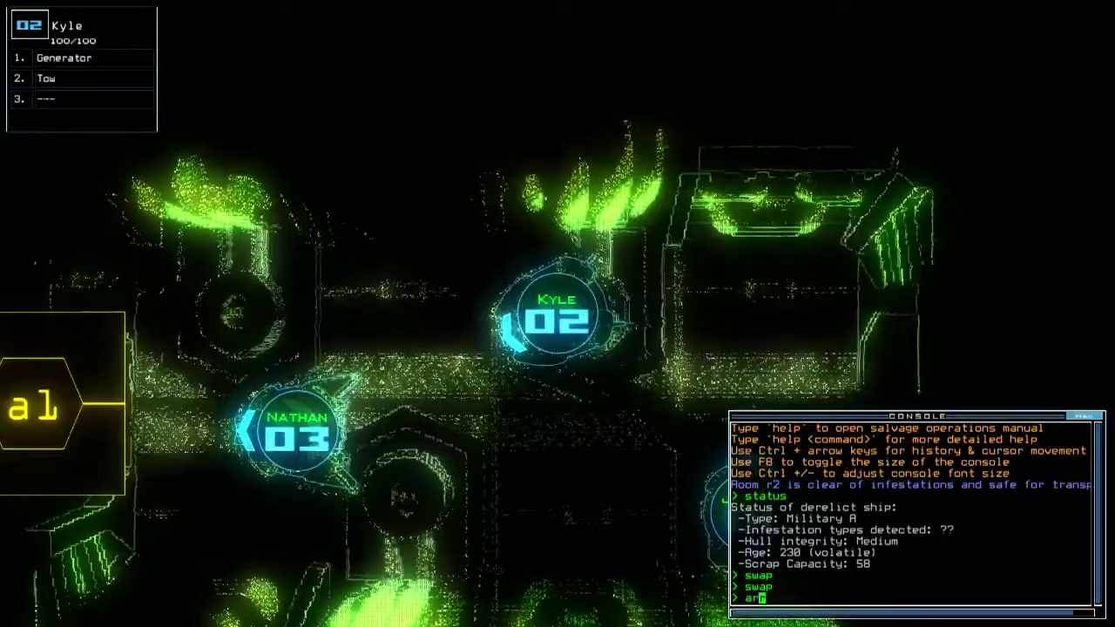
text(r ;navigate 3 al;)
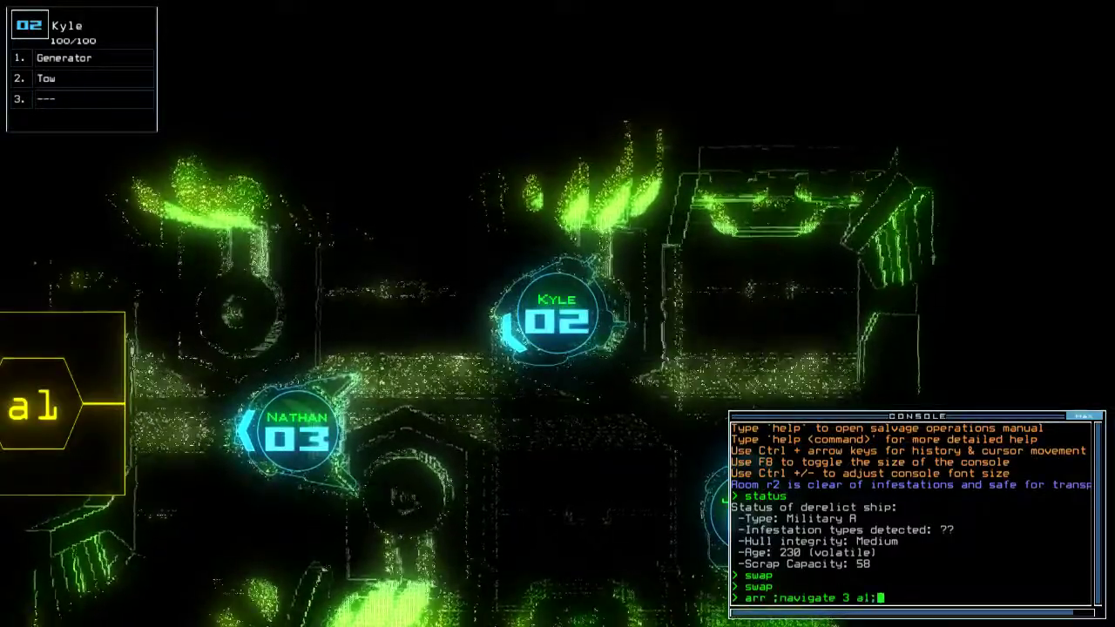
text(transport 2 r2)
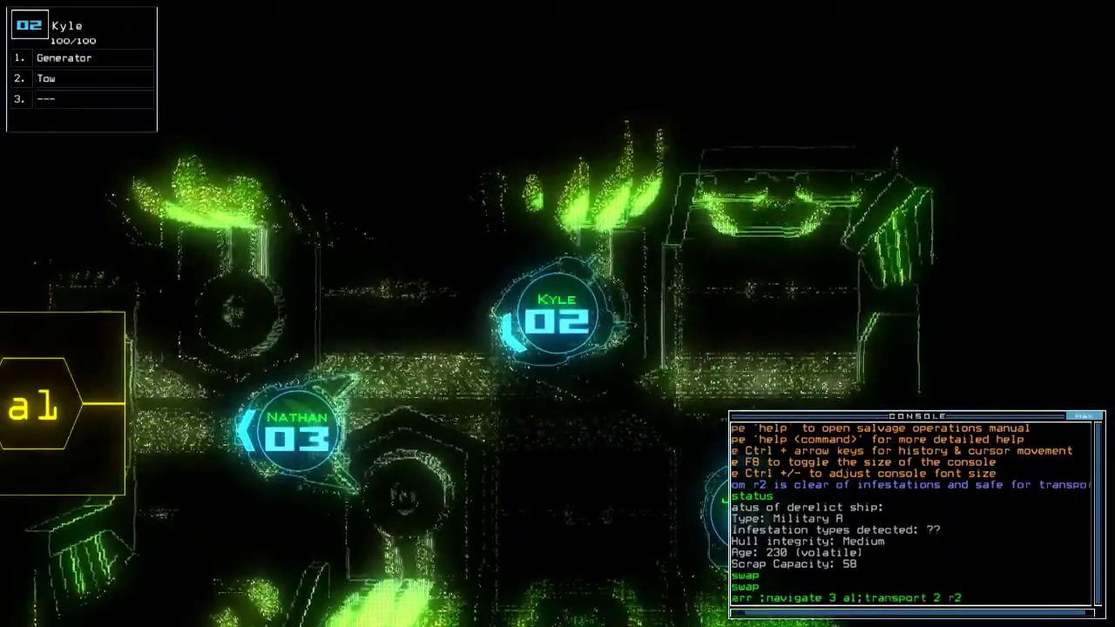
key(Return)
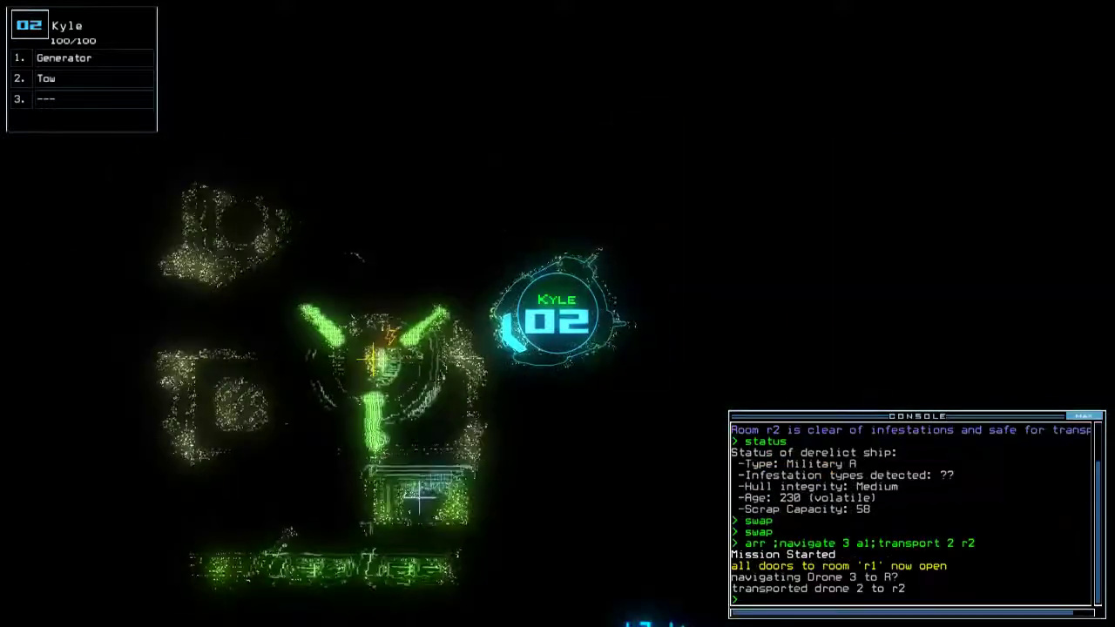
text(g)
key(Return)
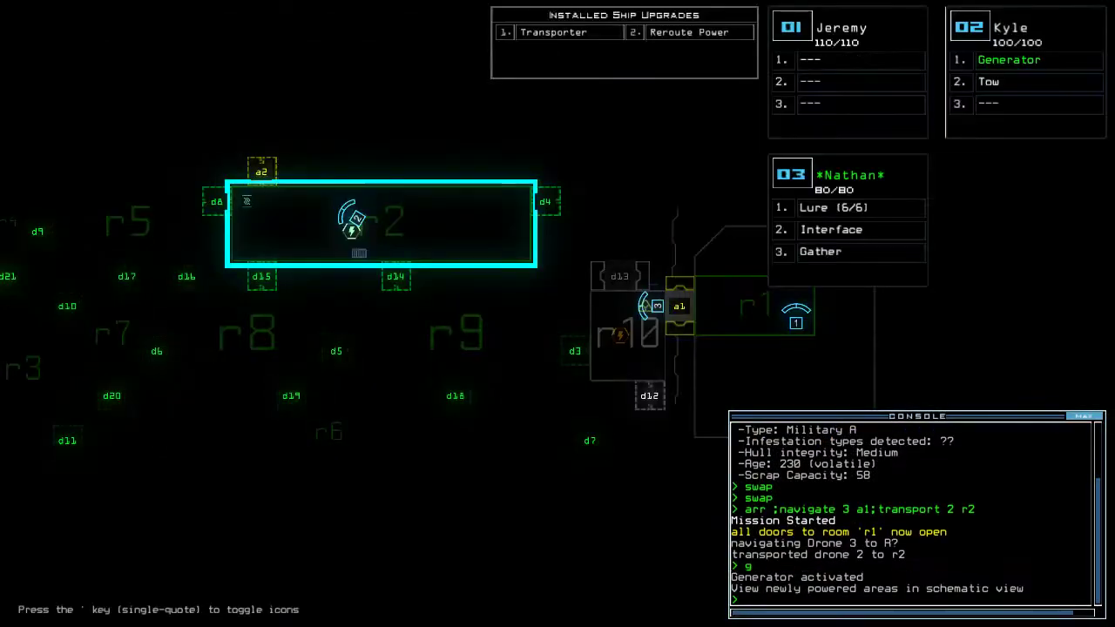
key(3)
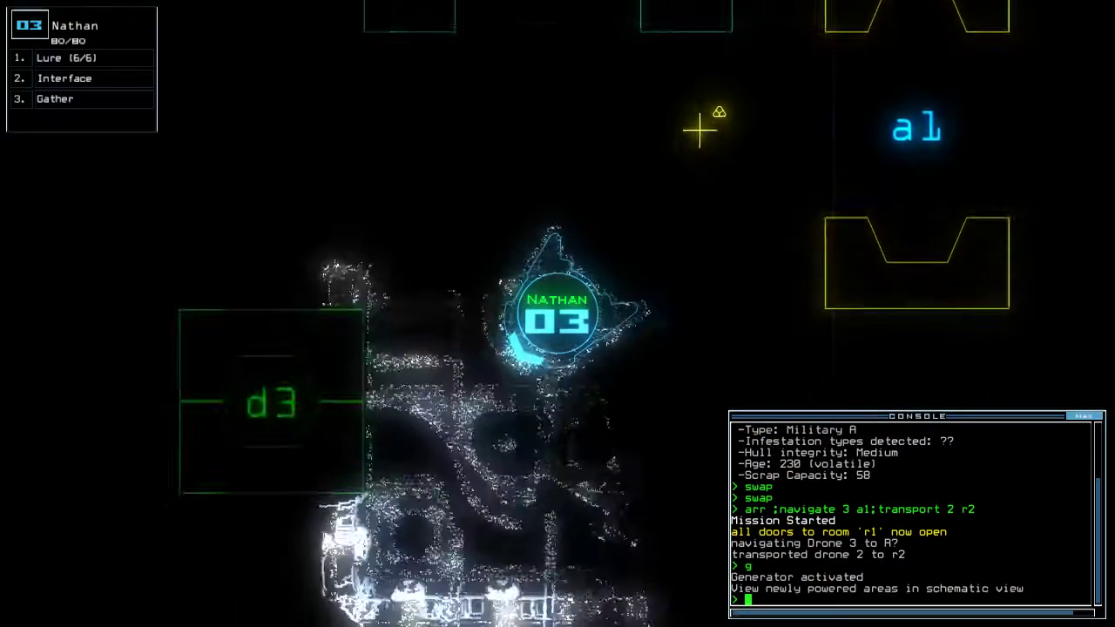
key(2)
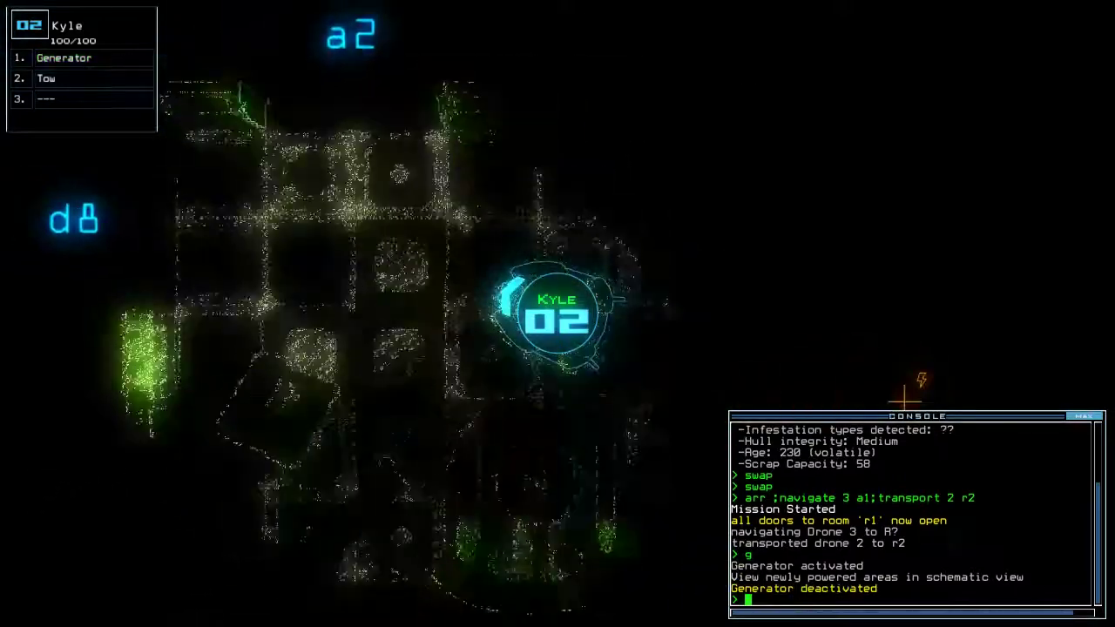
key(Right)
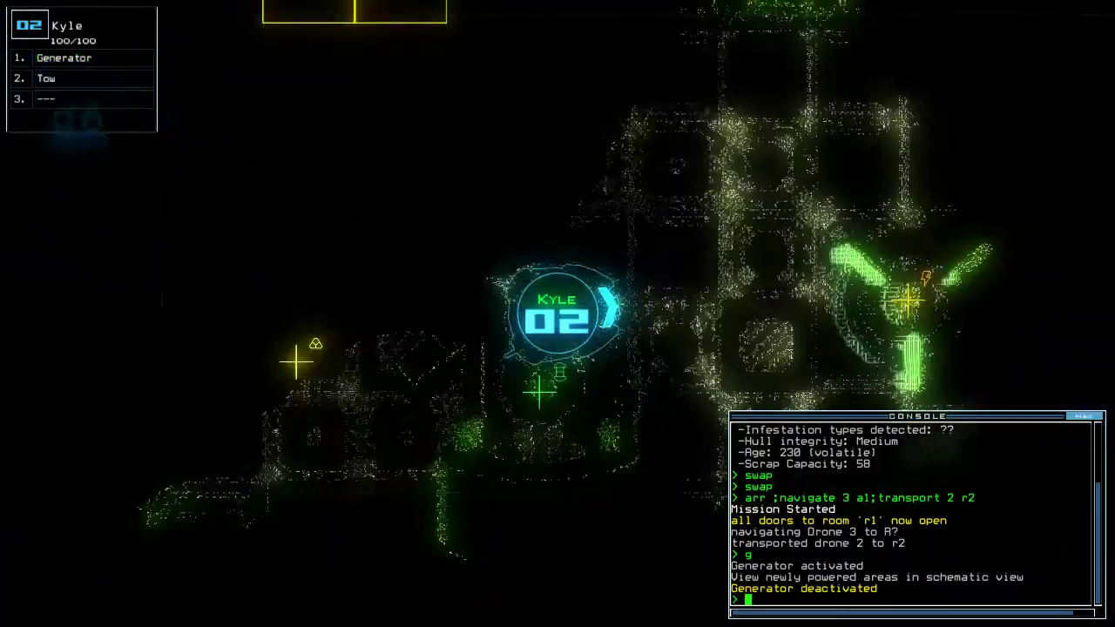
key(Right)
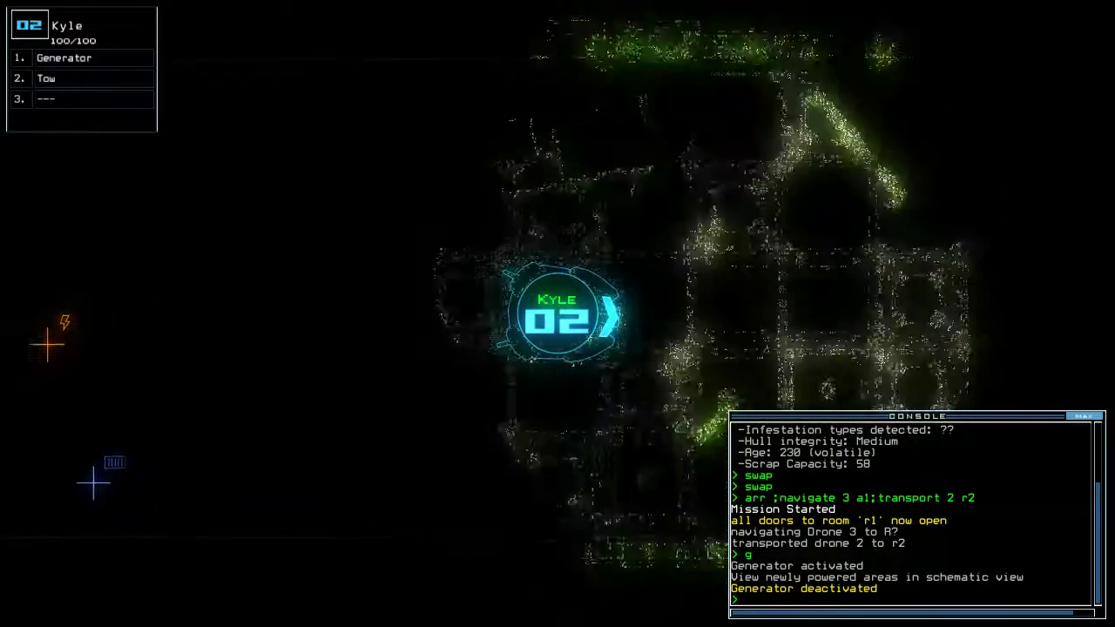
text(ty)
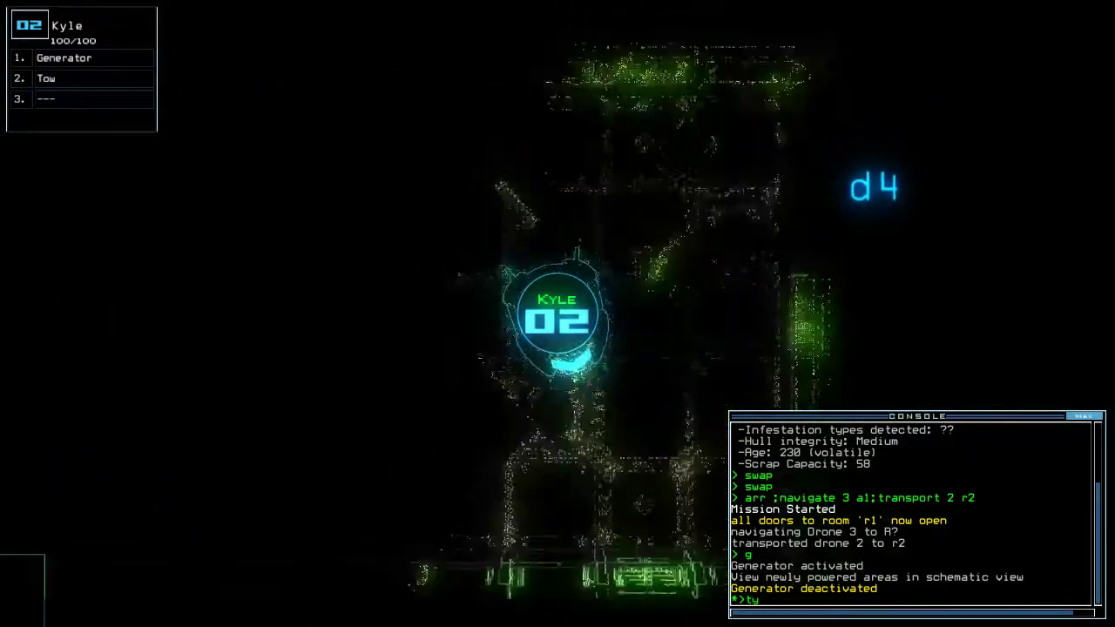
text(;go)
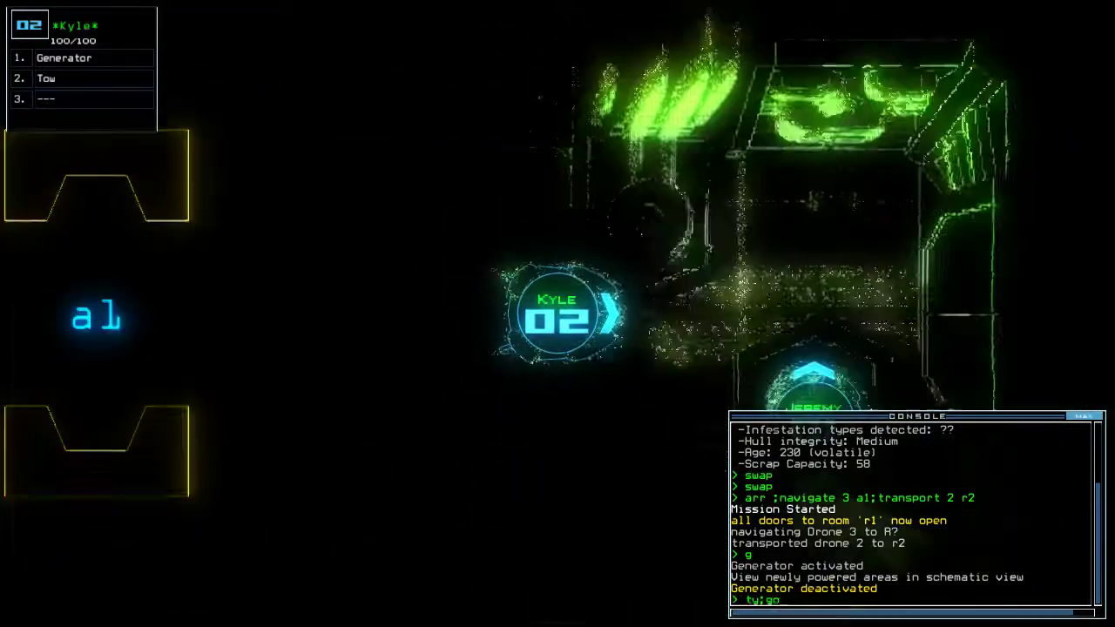
key(Return)
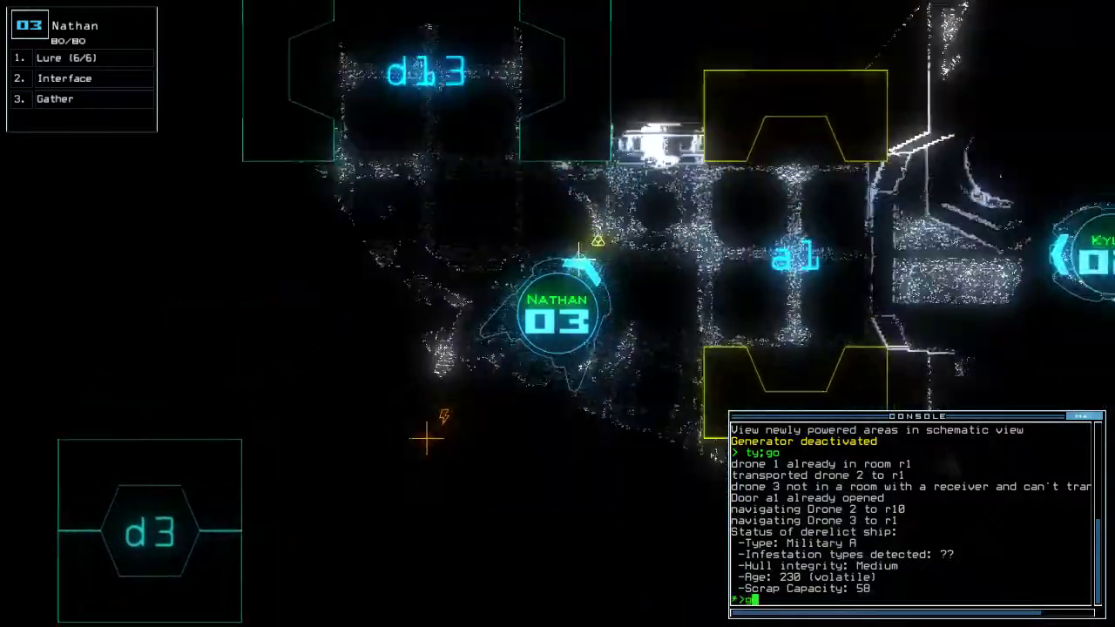
text(g)
key(Return)
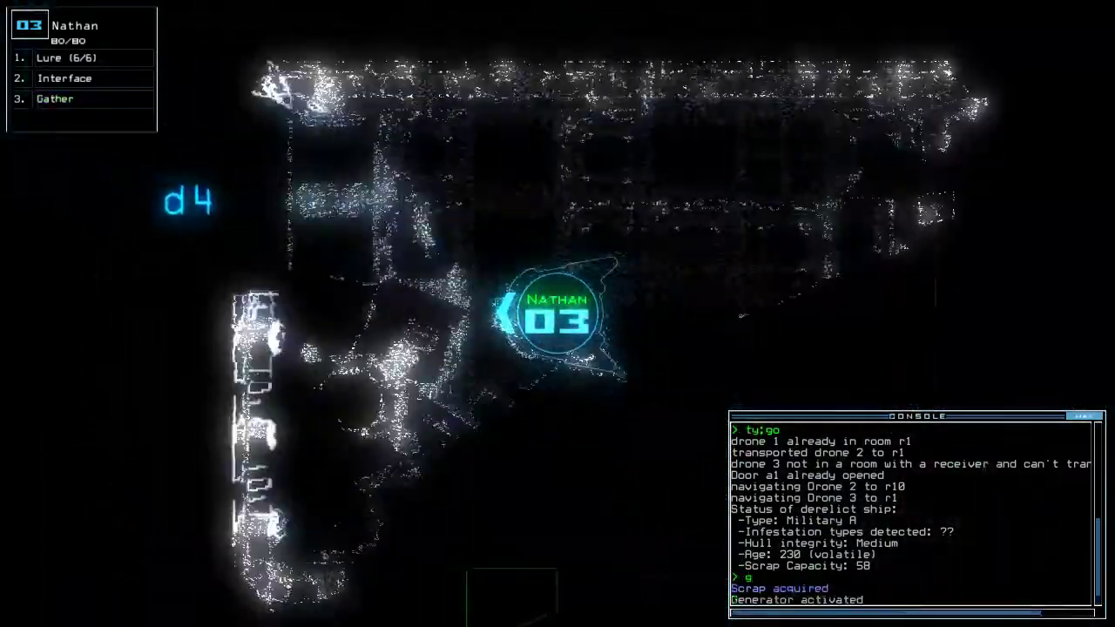
Drop a lure from drone 3 and open door d3.
key(Tab)
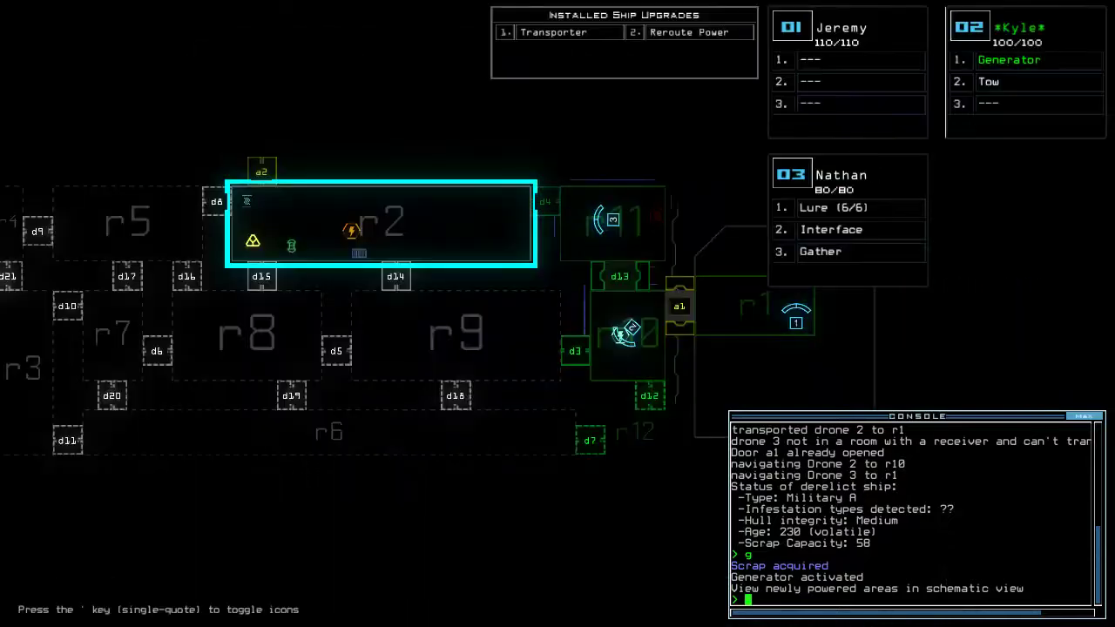
key(Tab)
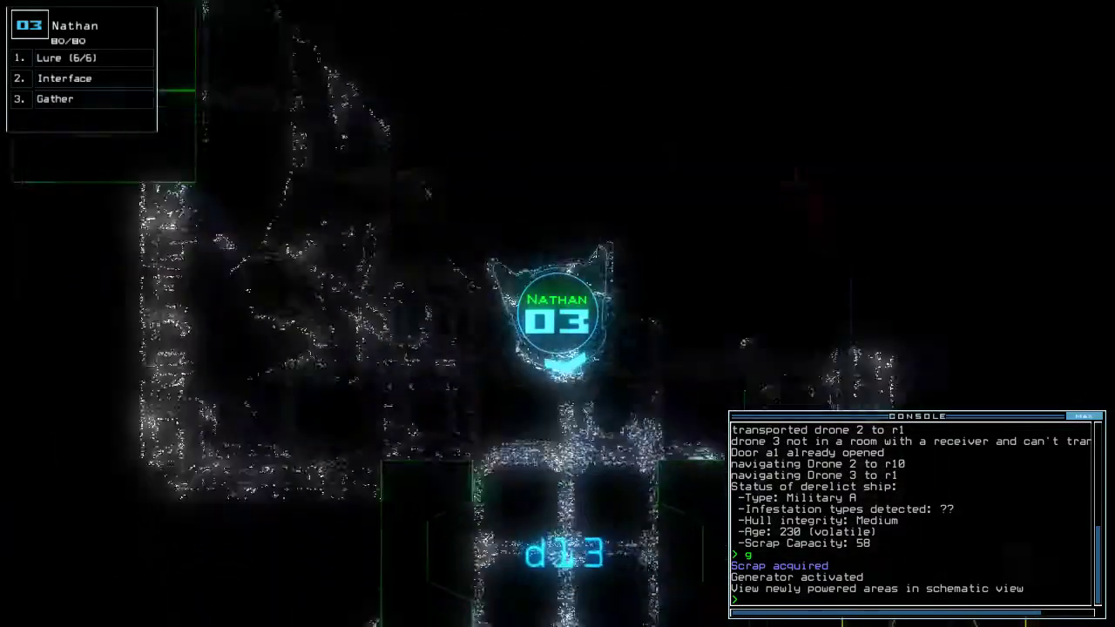
text(l)
key(Return)
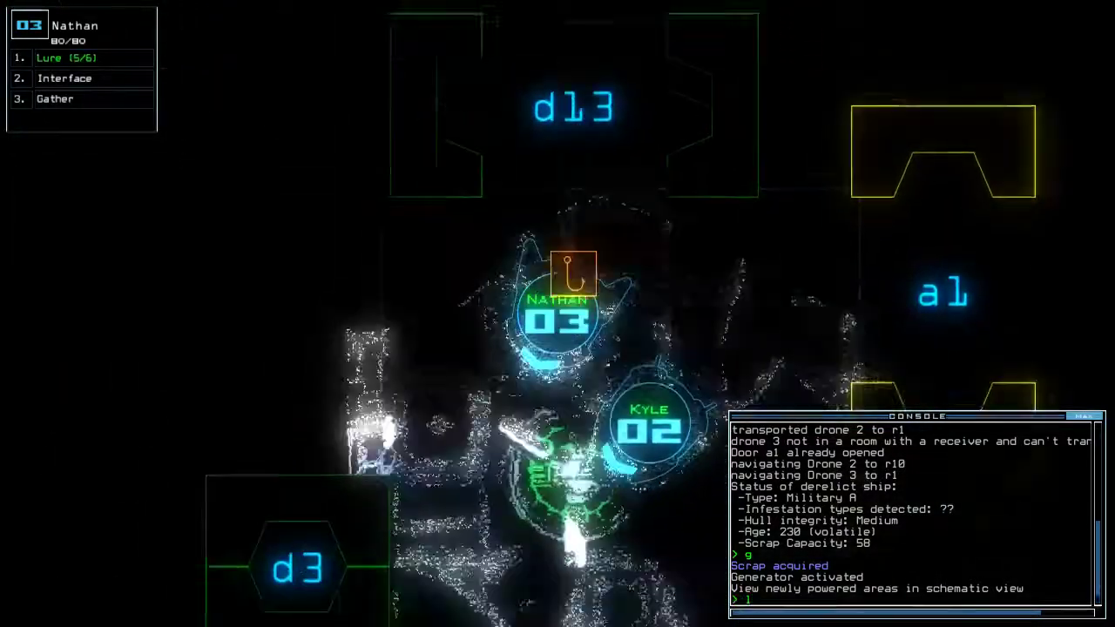
text(d3)
key(Return)
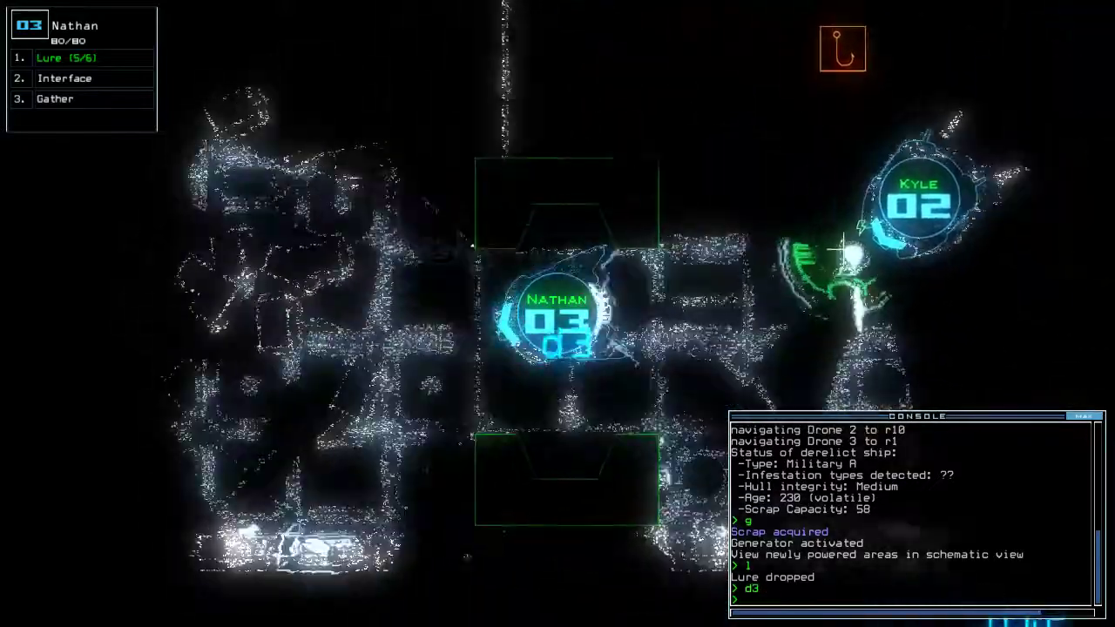
Drive drone 3 toward drone 2 and the lure, closing nearby doors with cccc.
key(Left)
key(Up)
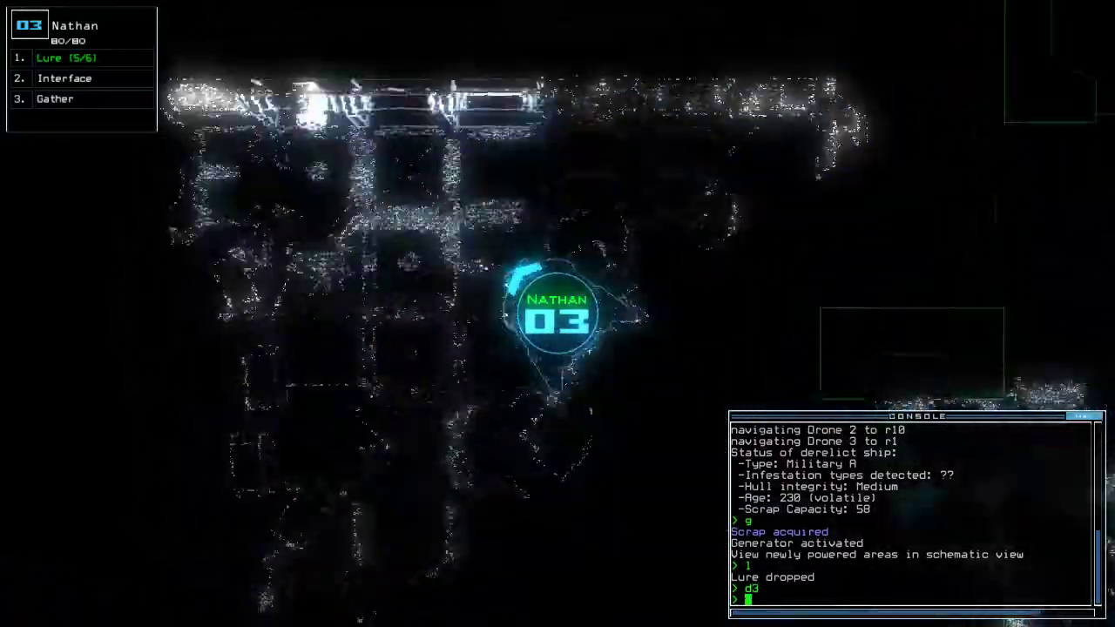
key(Left)
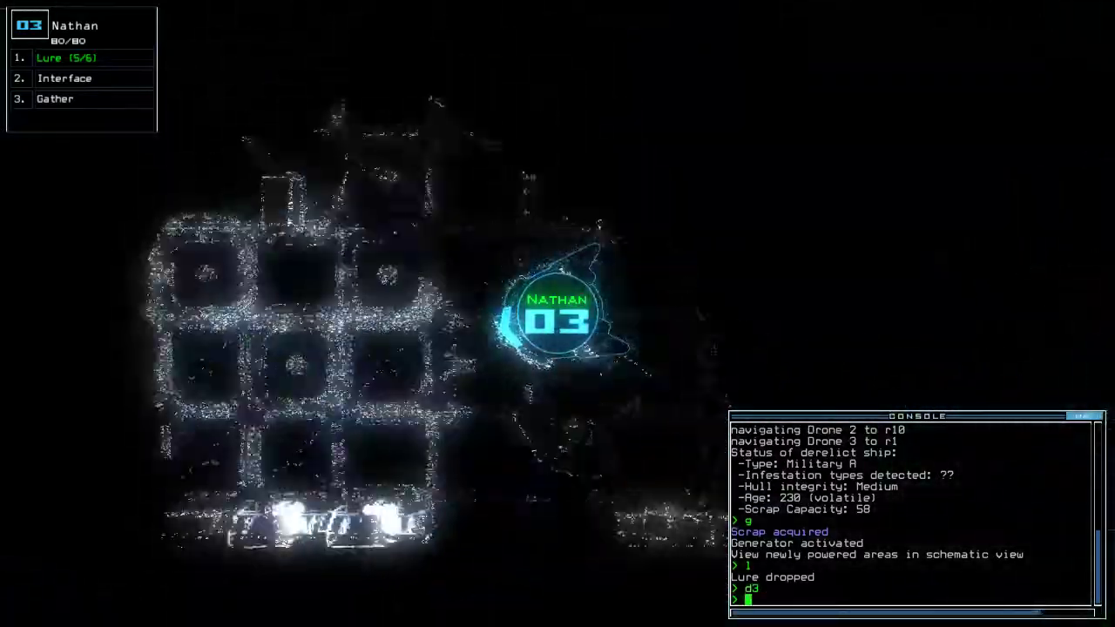
key(Up)
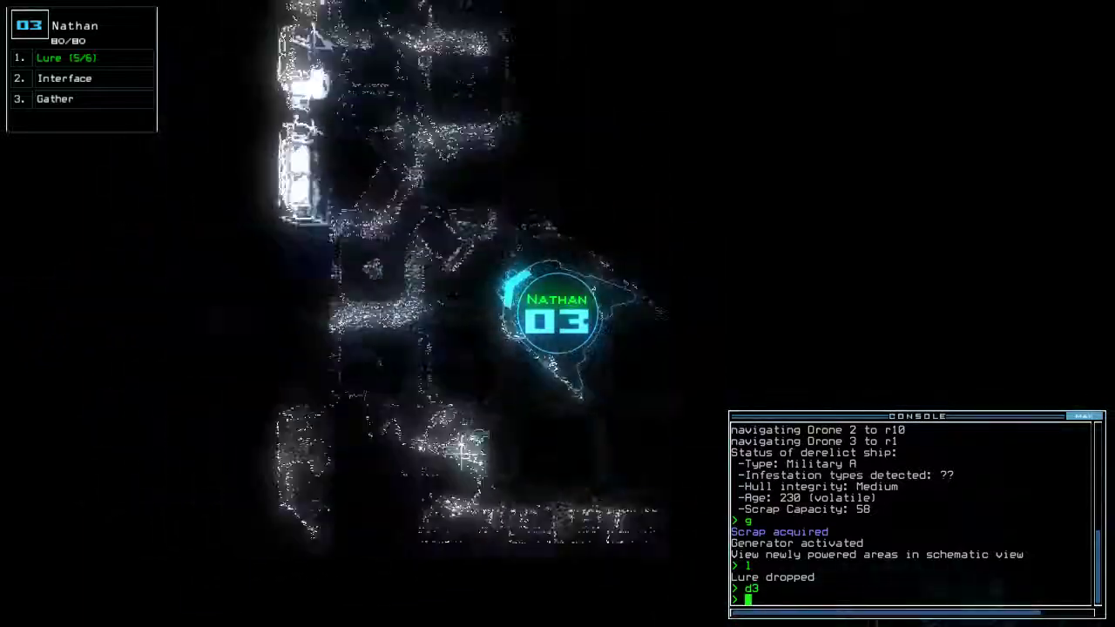
key(Right)
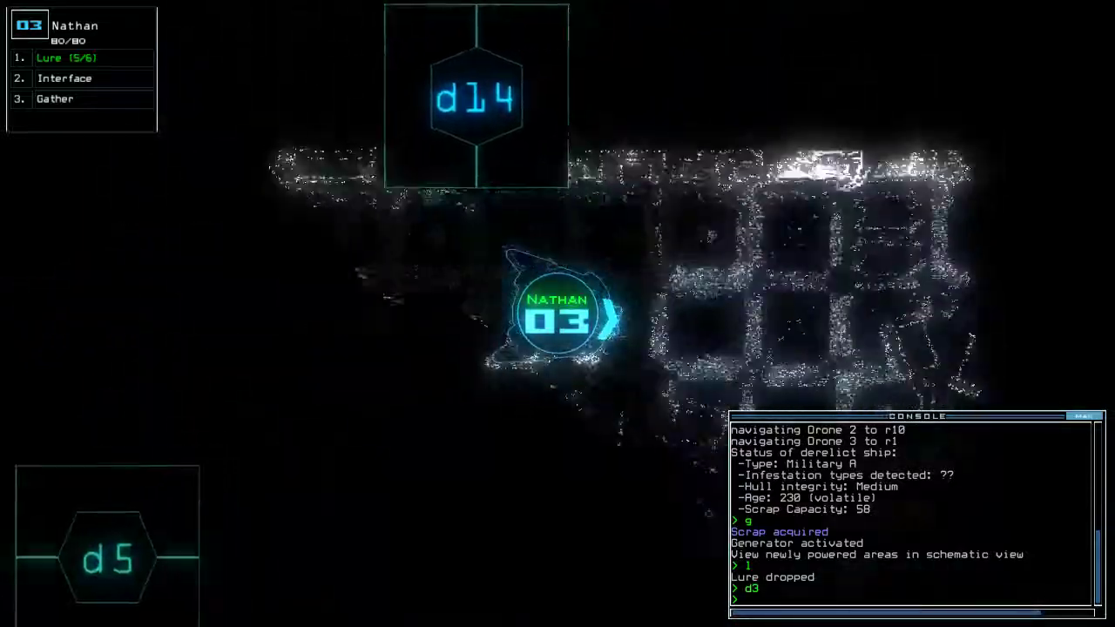
key(Right)
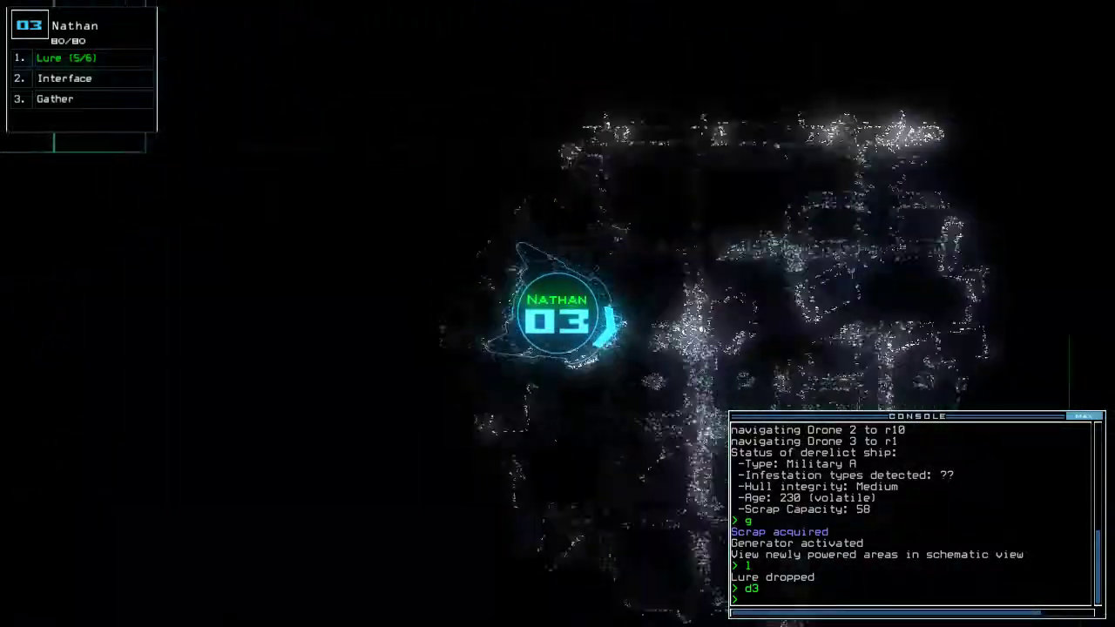
key(Right)
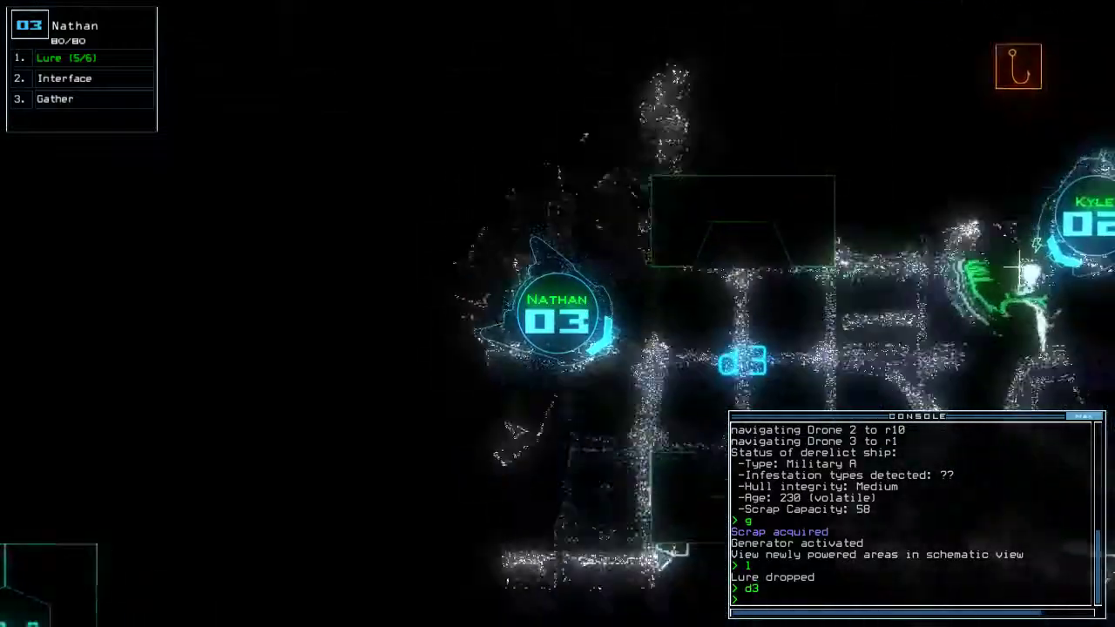
text(cccc)
key(Return)
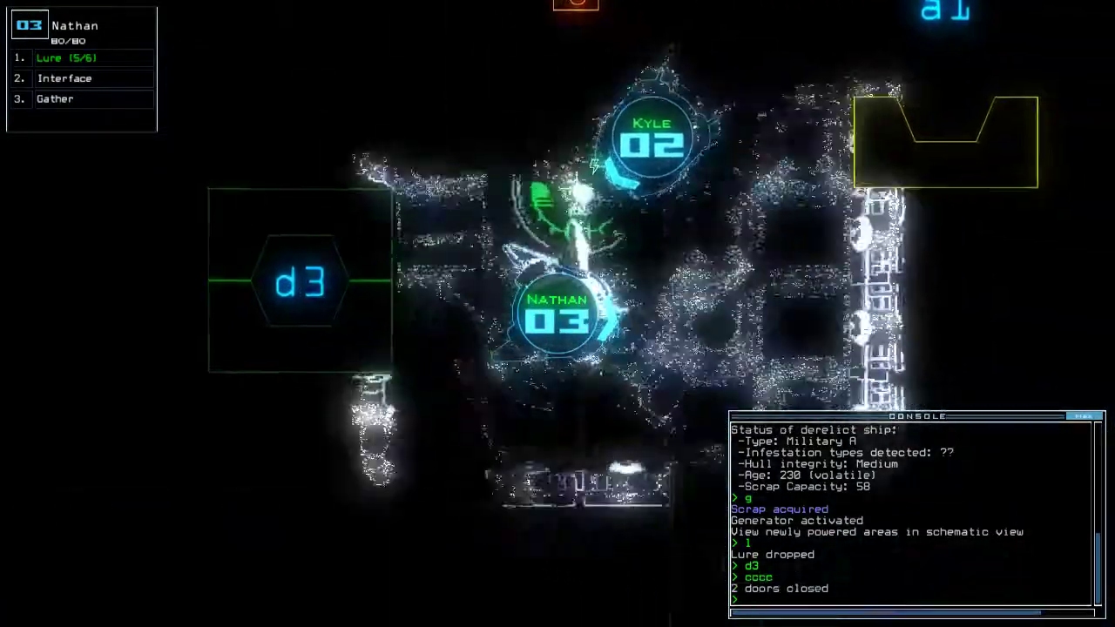
Send drone 3 to door d12 and close it.
key(Tab)
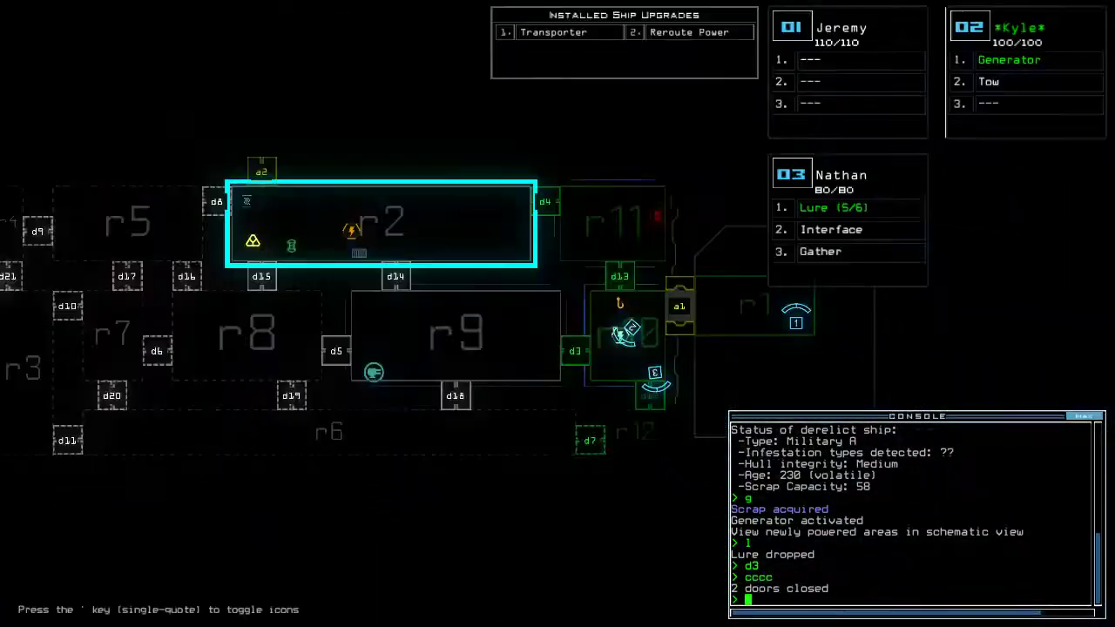
key(Tab)
text(d12)
key(Return)
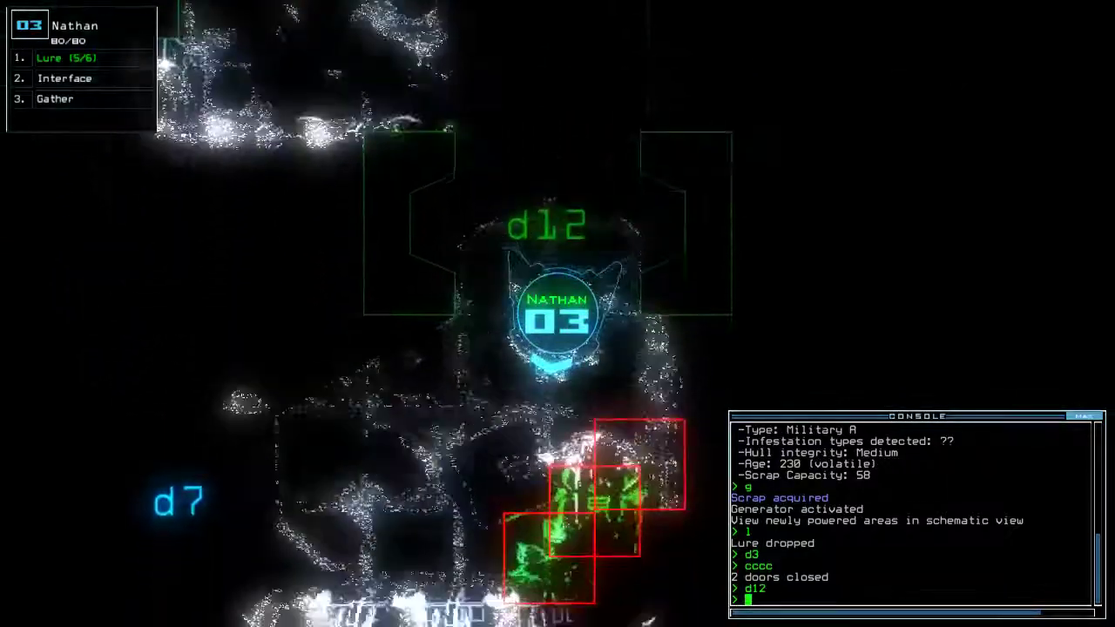
key(Tab)
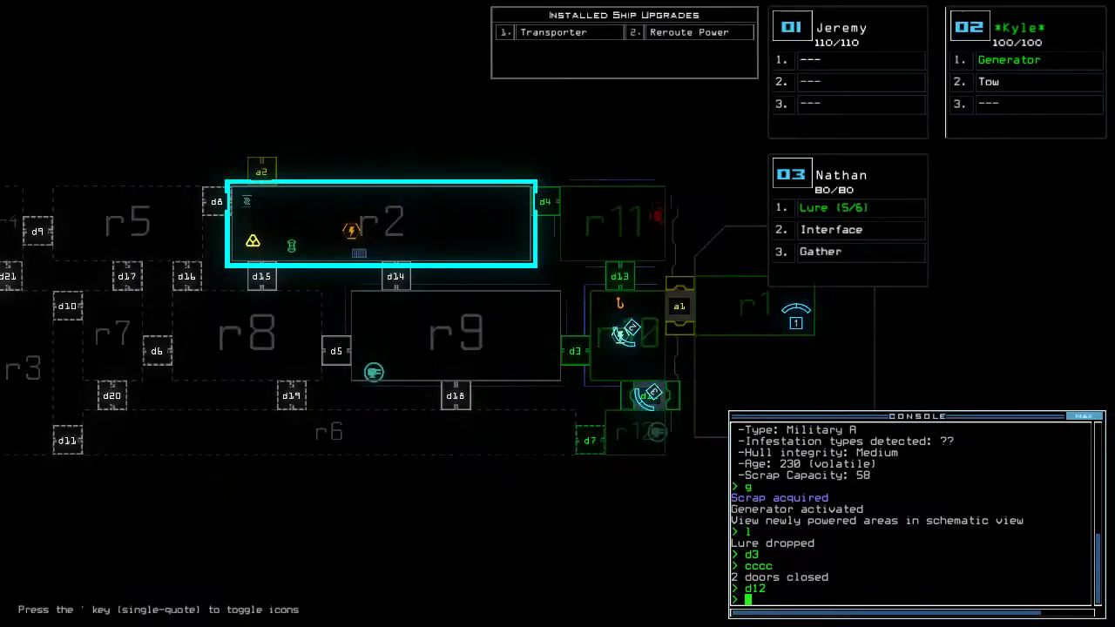
key(Tab)
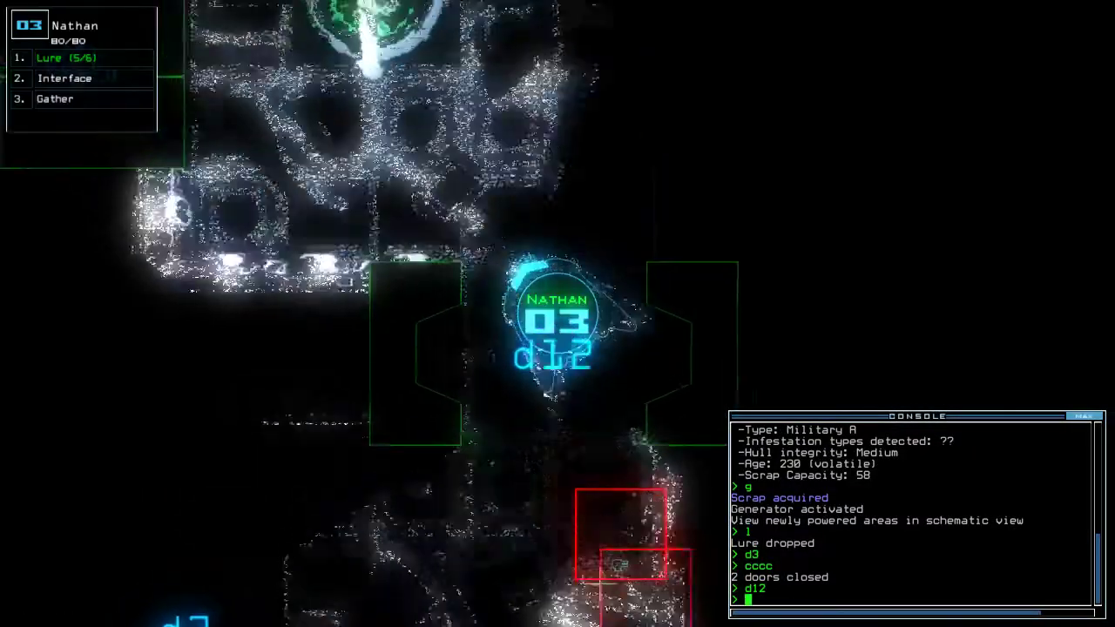
text(cccc)
key(Return)
key(Tab)
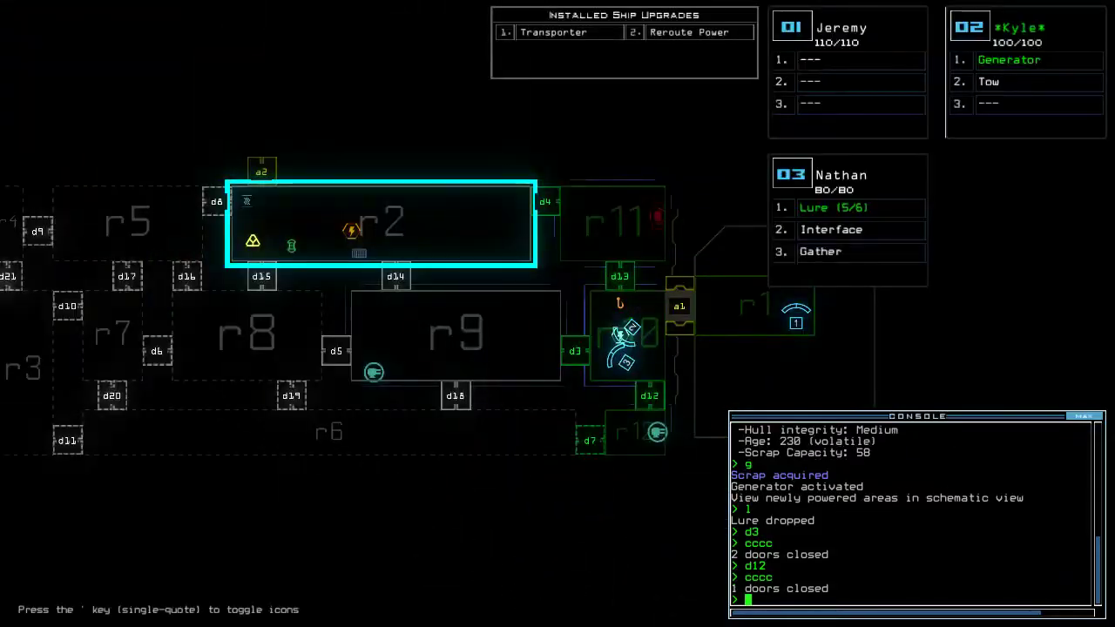
key(Tab)
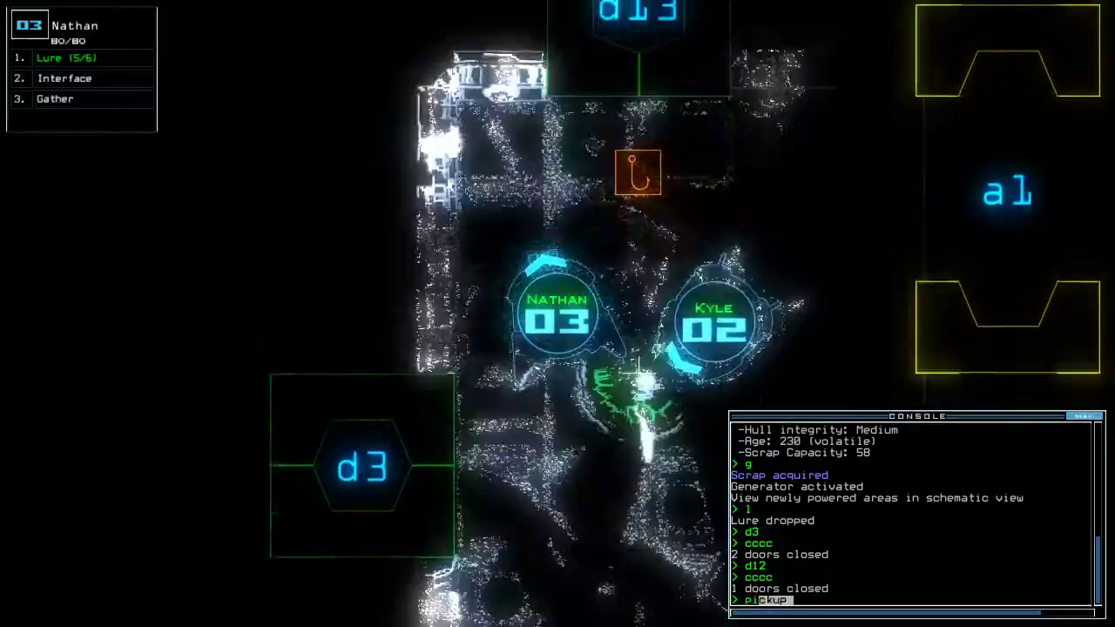
text(pickup)
Recover the lure, send drone 2 back, and transport drones 2 and 3 to r2.
key(Return)
text(back 2)
key(Return)
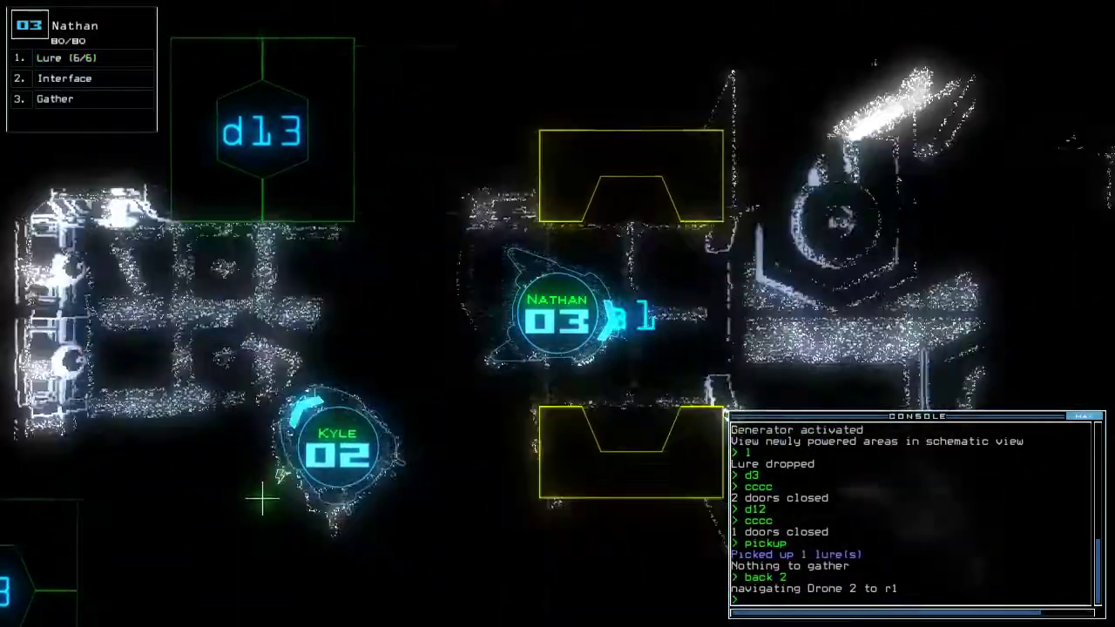
text(t)
text(ransport 2)
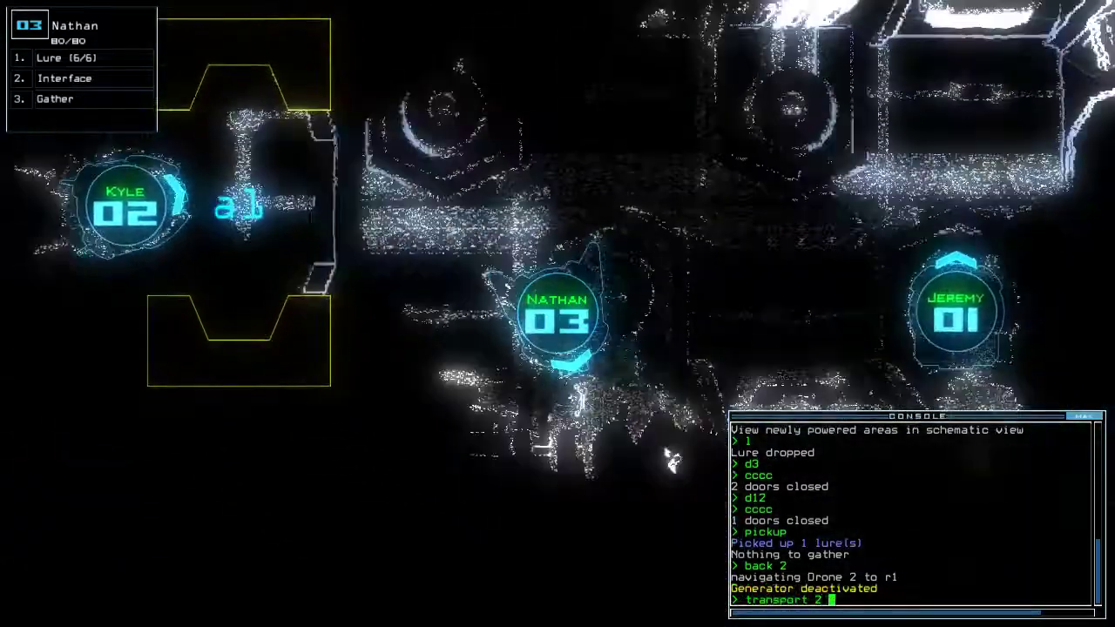
text( 3 r2)
key(Return)
text(ge)
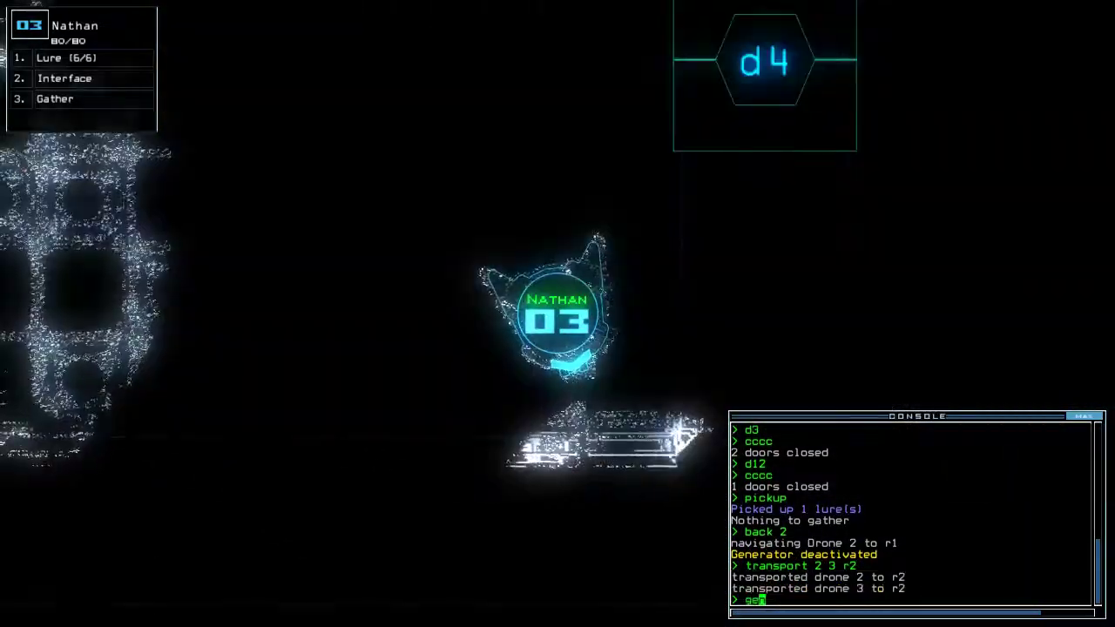
text(nerator 2)
Reactivate generator 2, re-dock at airlock a2, and gather 1 P-Fuel.
key(Return)
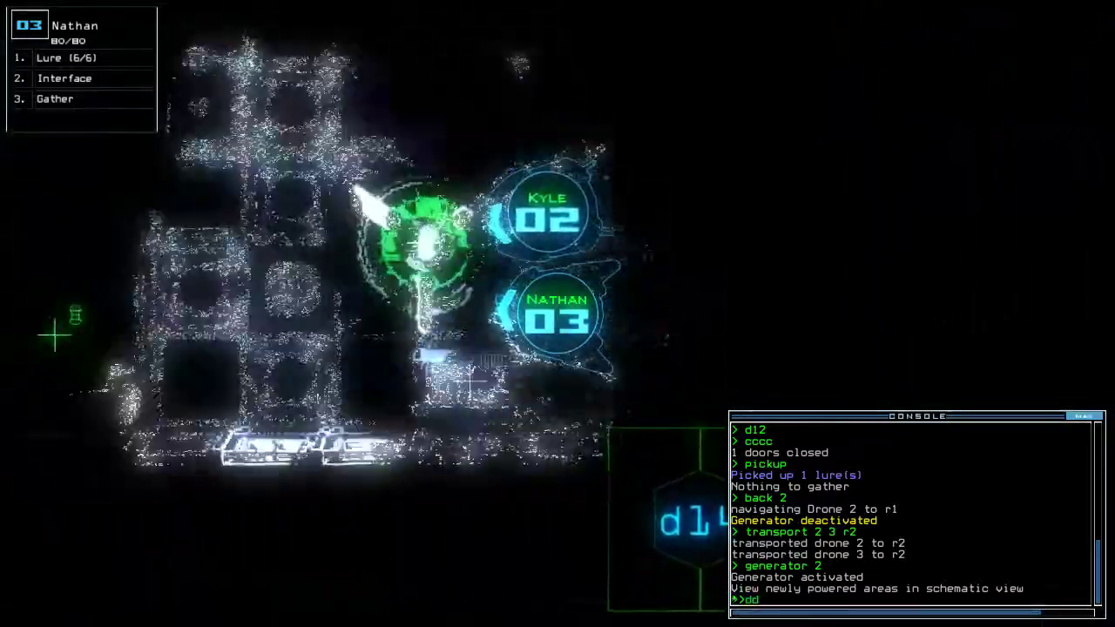
text(dd a2)
key(Return)
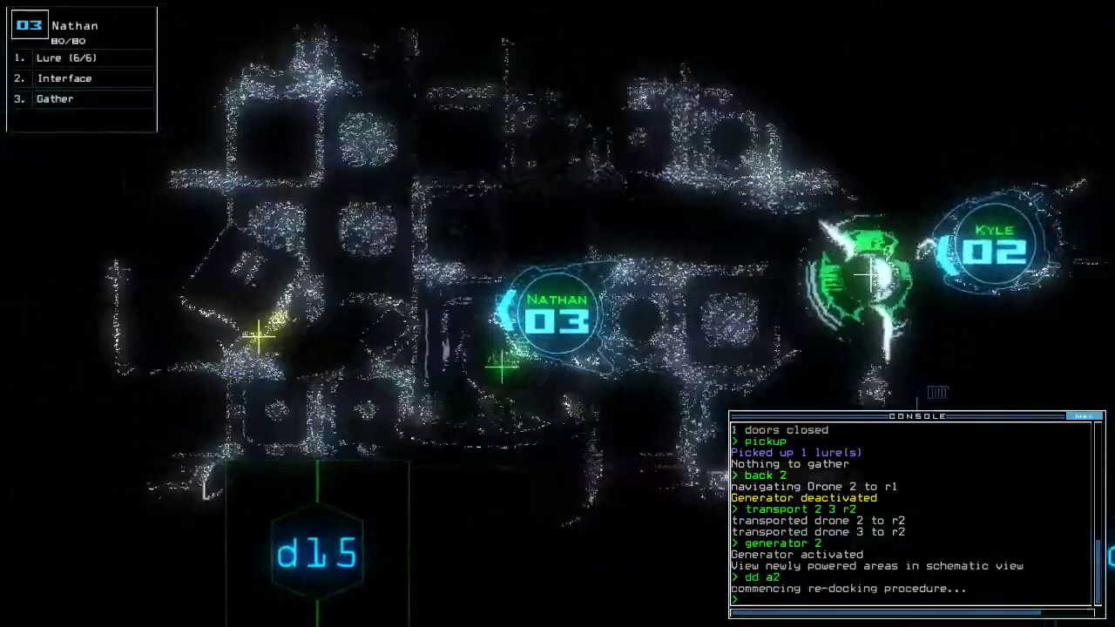
text(g)
key(Return)
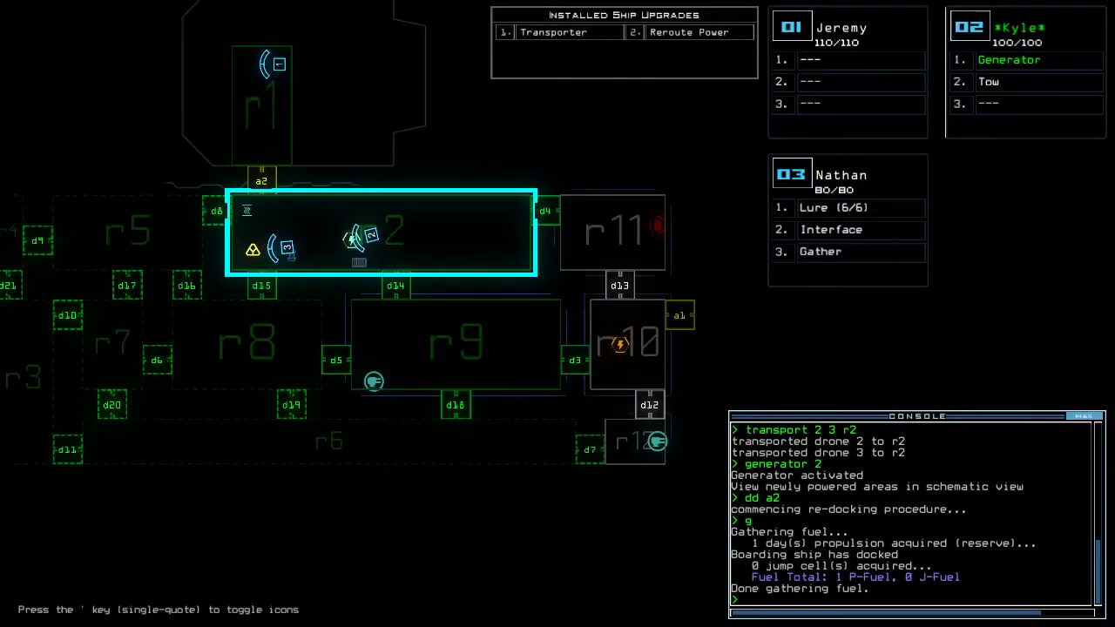
text(g)
Gather scrap, drop a lure, and send drone 3 to door d15.
key(Return)
text(l)
key(Return)
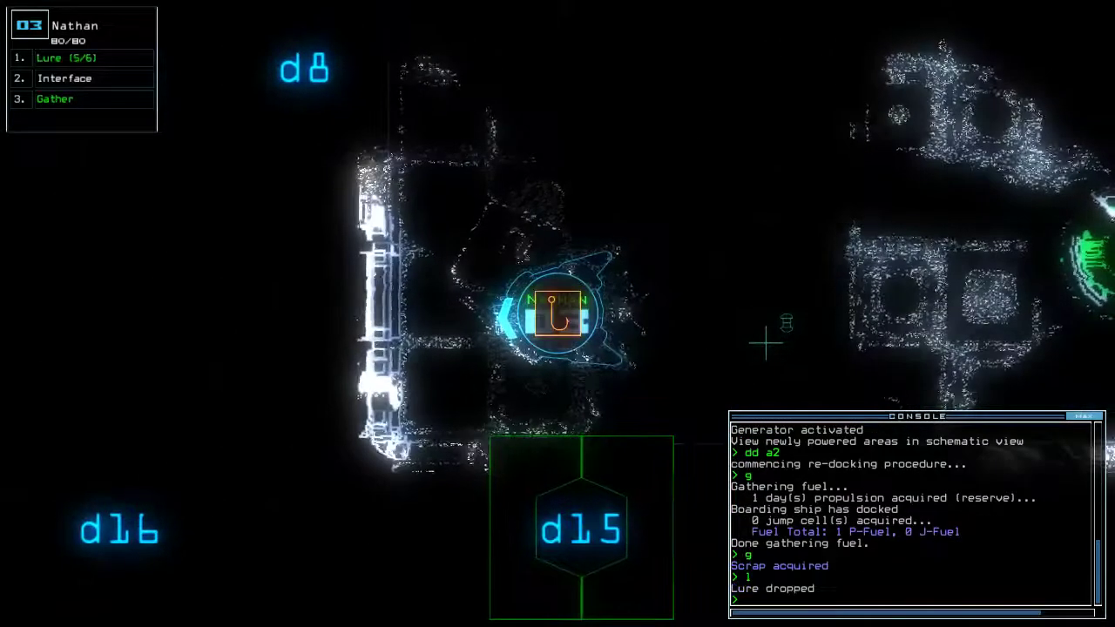
text(d15)
key(Return)
text(c)
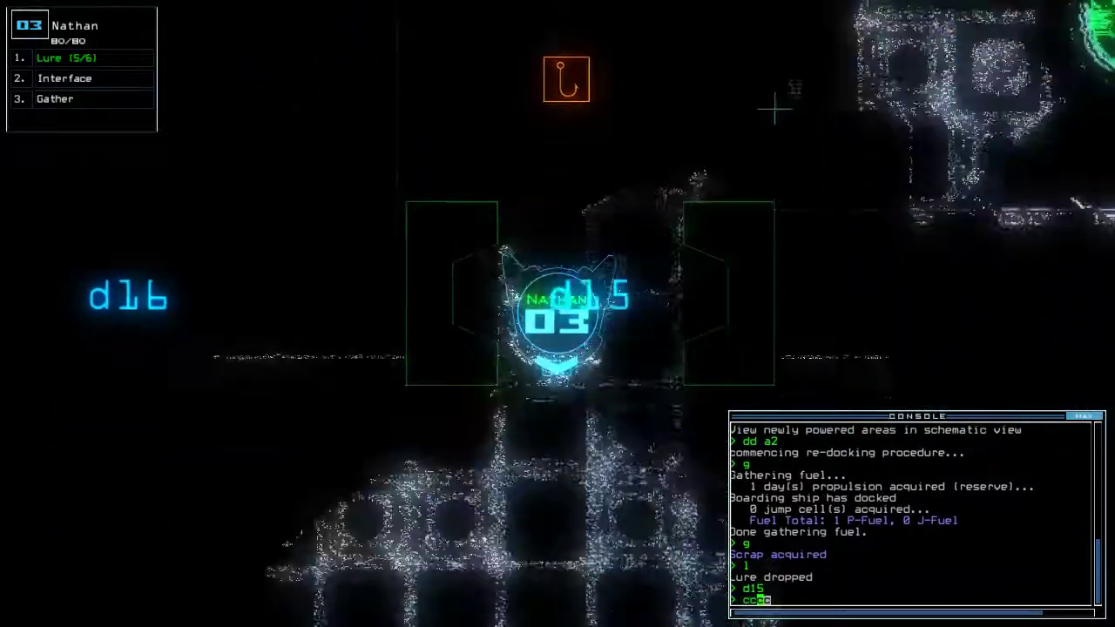
text(cc)
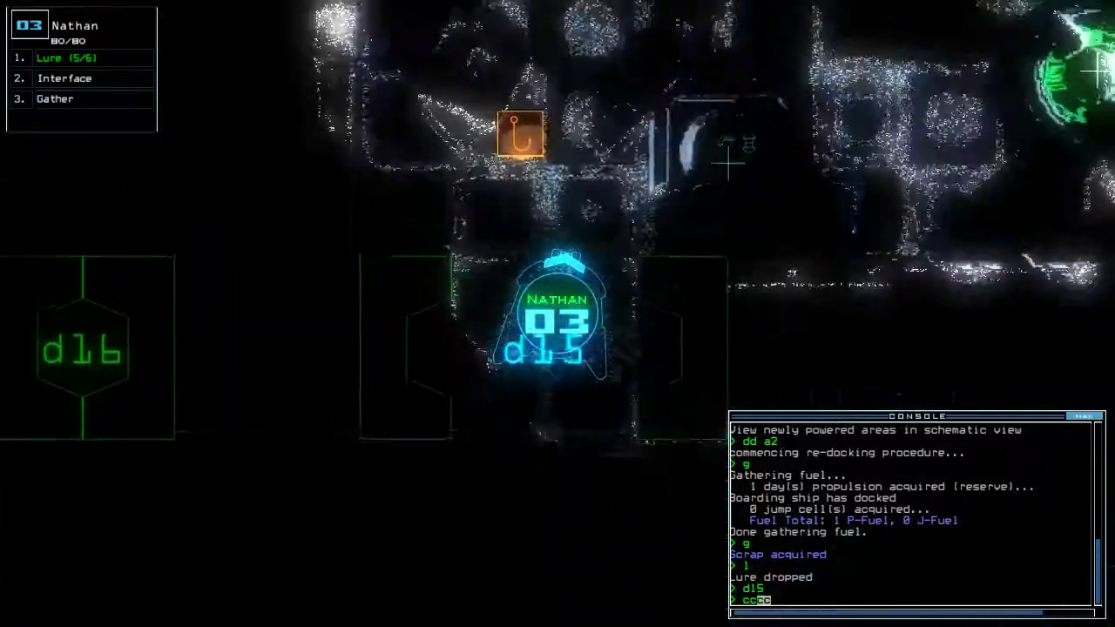
Send drone 3 to door d8 and activate defenses, killing 5 enemies in r3.
key(BackSpace)
key(BackSpace)
text(d)
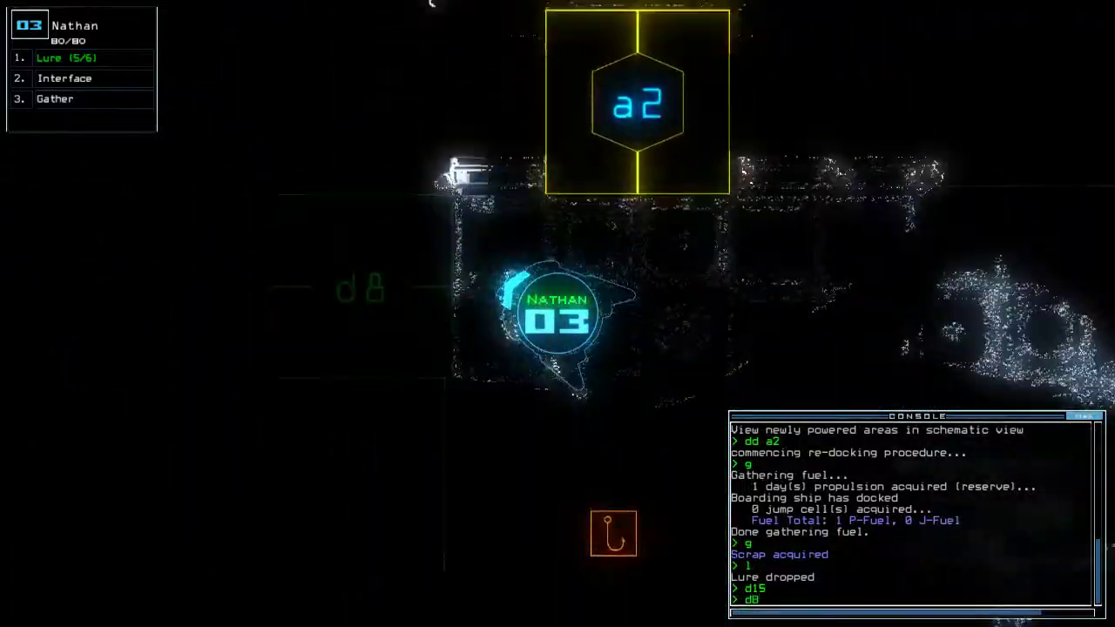
text(8)
key(Return)
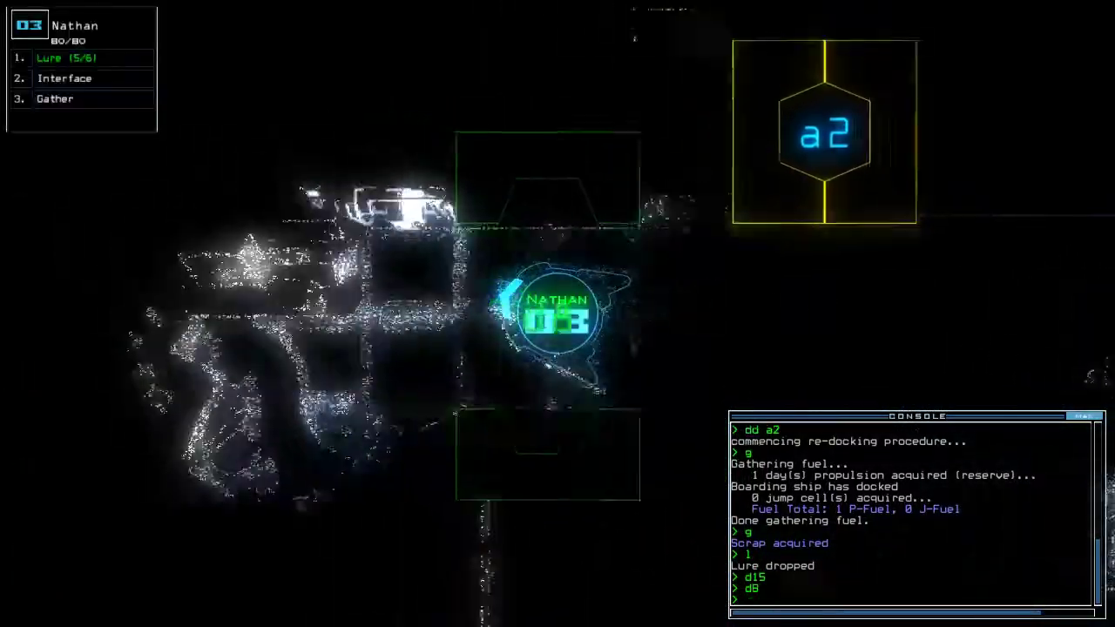
text(dct)
key(Return)
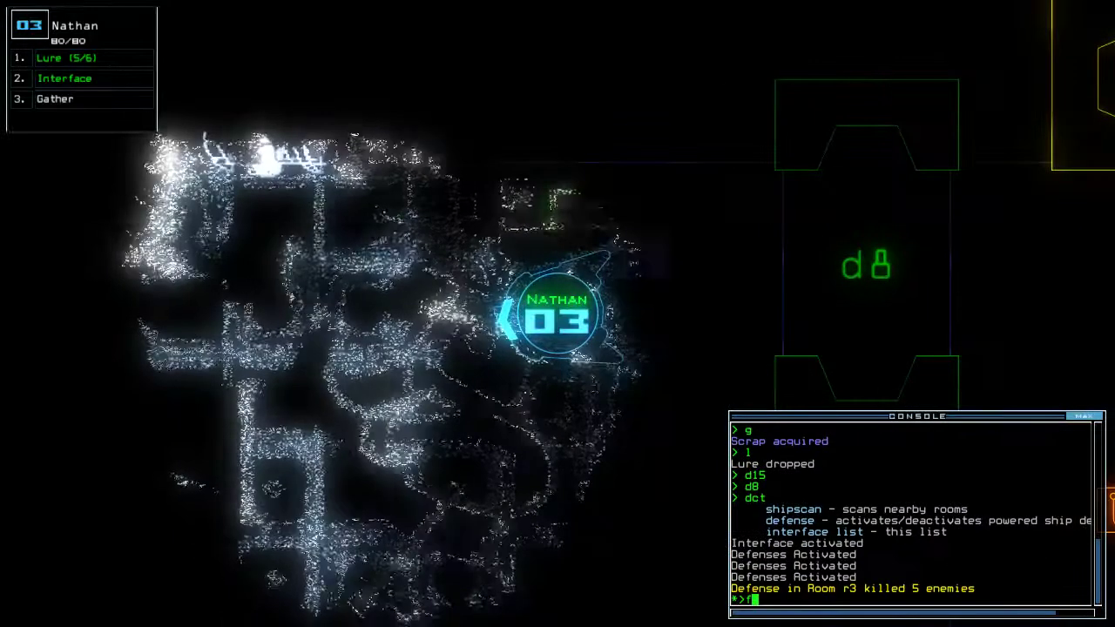
text(f)
key(Return)
text(df)
Deactivate defenses, reroute power to r2, r9, r6, r12, and send drone 3 to d14.
key(Return)
text(reroute r2 r9 r6 r12)
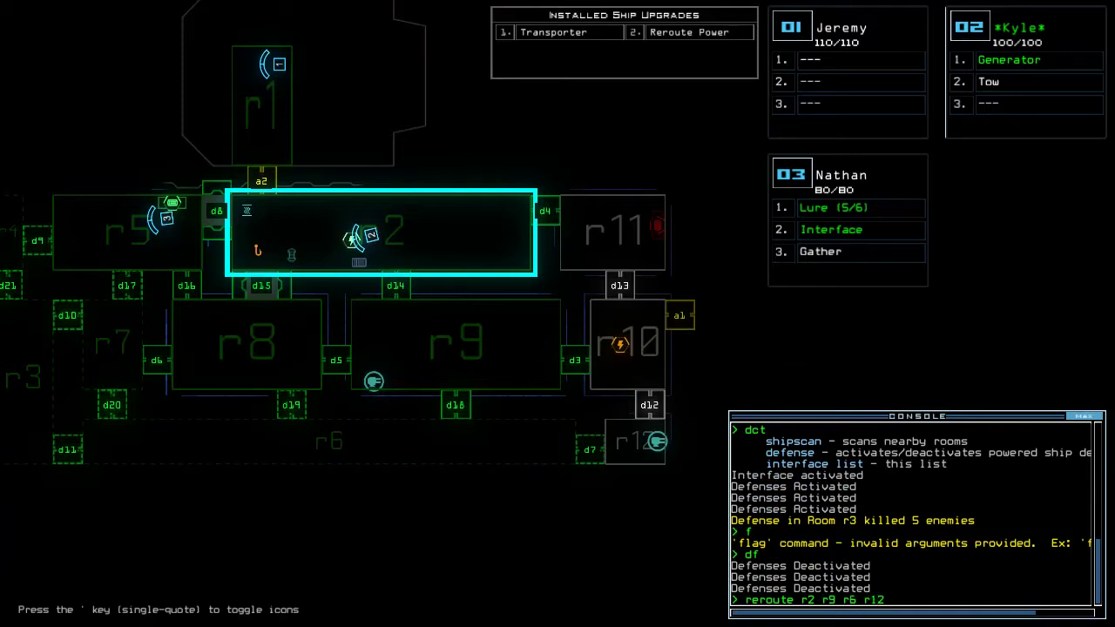
key(Return)
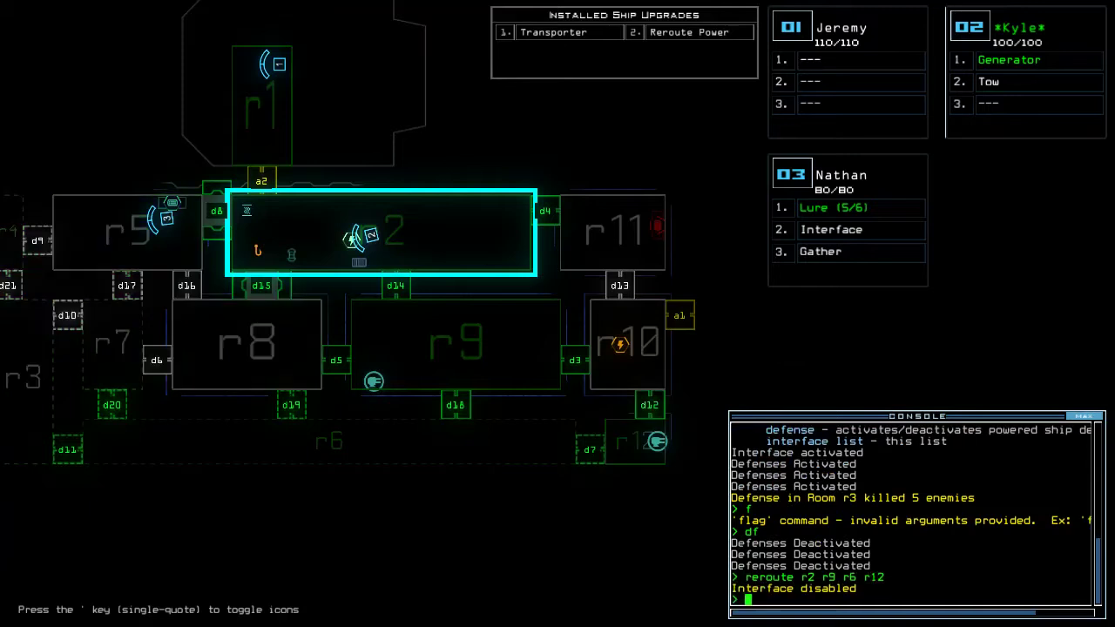
text(df)
key(BackSpace)
key(BackSpace)
text(4)
key(Return)
Send drone 2 back, recover the lure (6 of 6), and open all doors to r1.
key(Tab)
text(back)
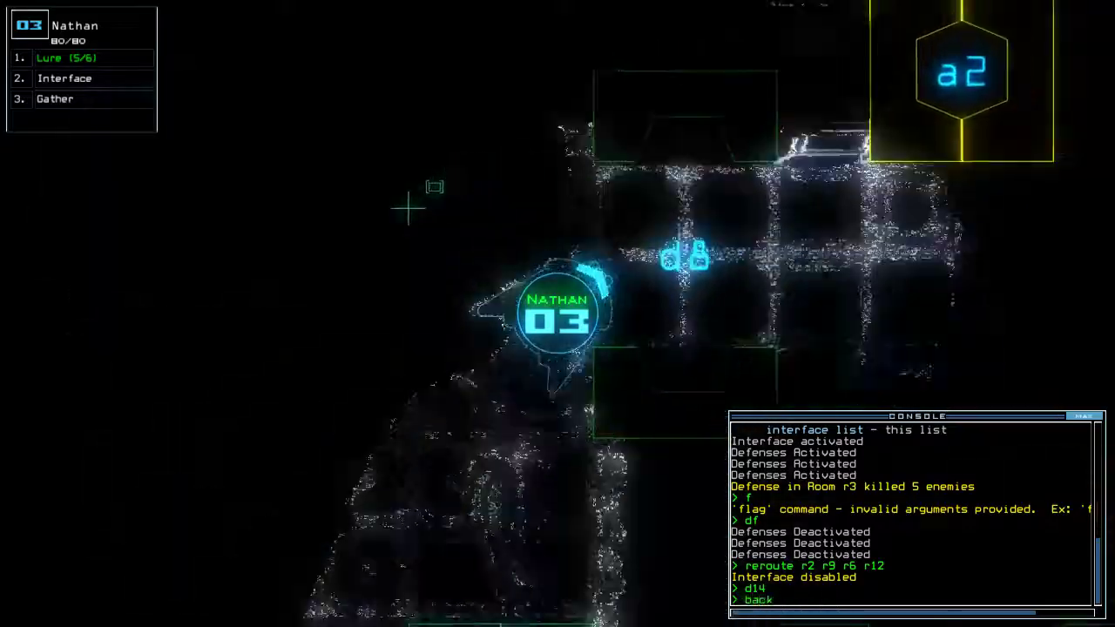
text( 2)
key(Return)
text(pickup)
key(Return)
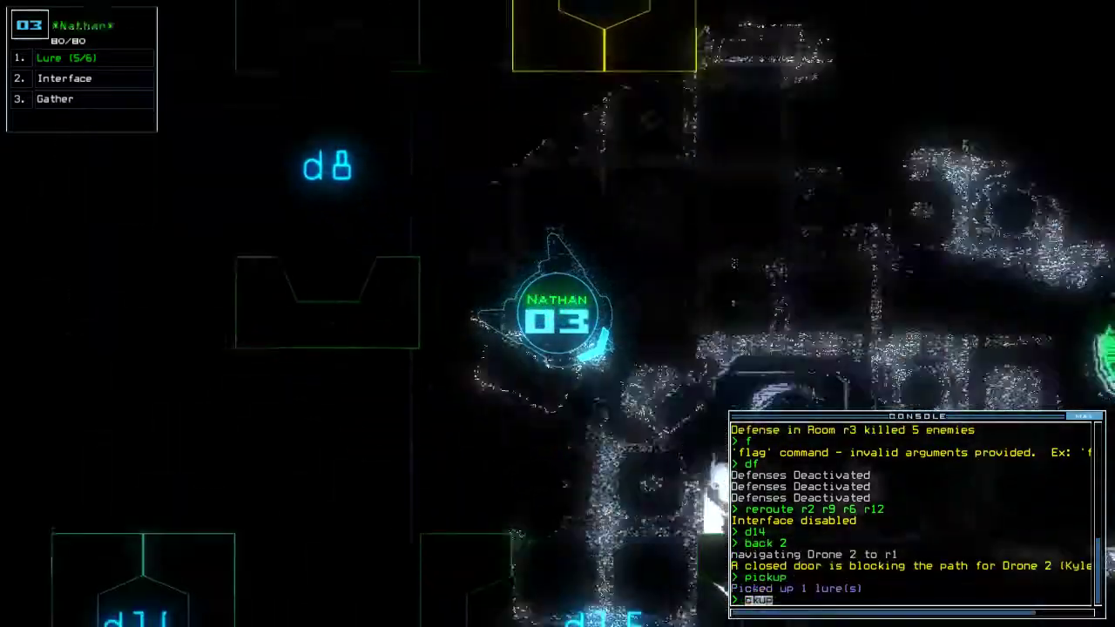
text(arr)
key(Return)
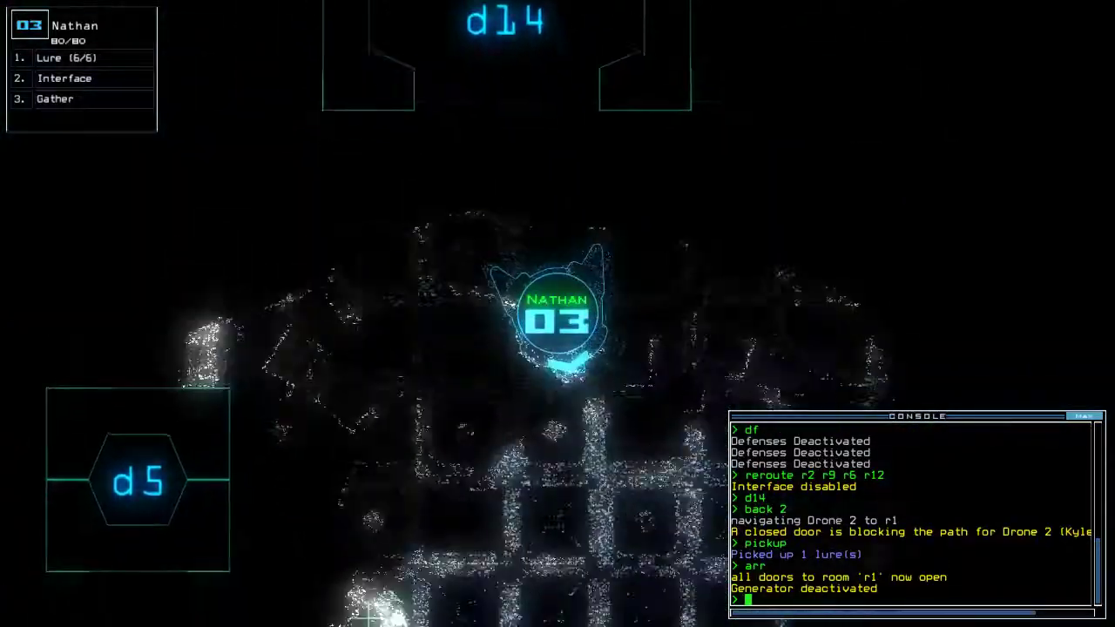
Move drone 2 to r2, reactivate its generator, and reroute power to power up r5.
key(2)
key(3)
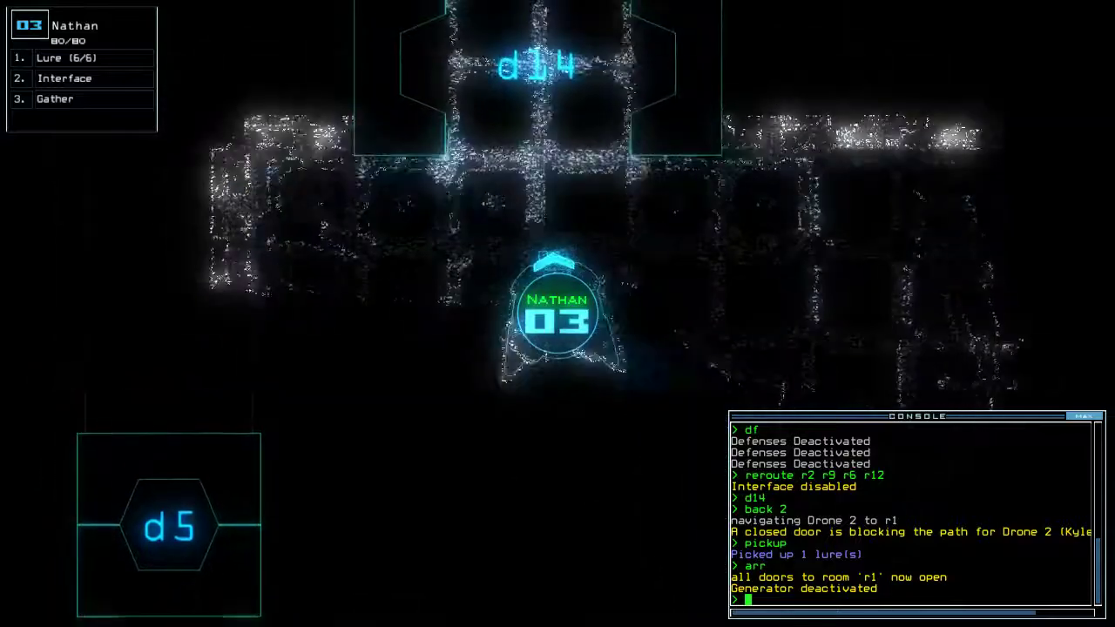
key(Up)
text(n)
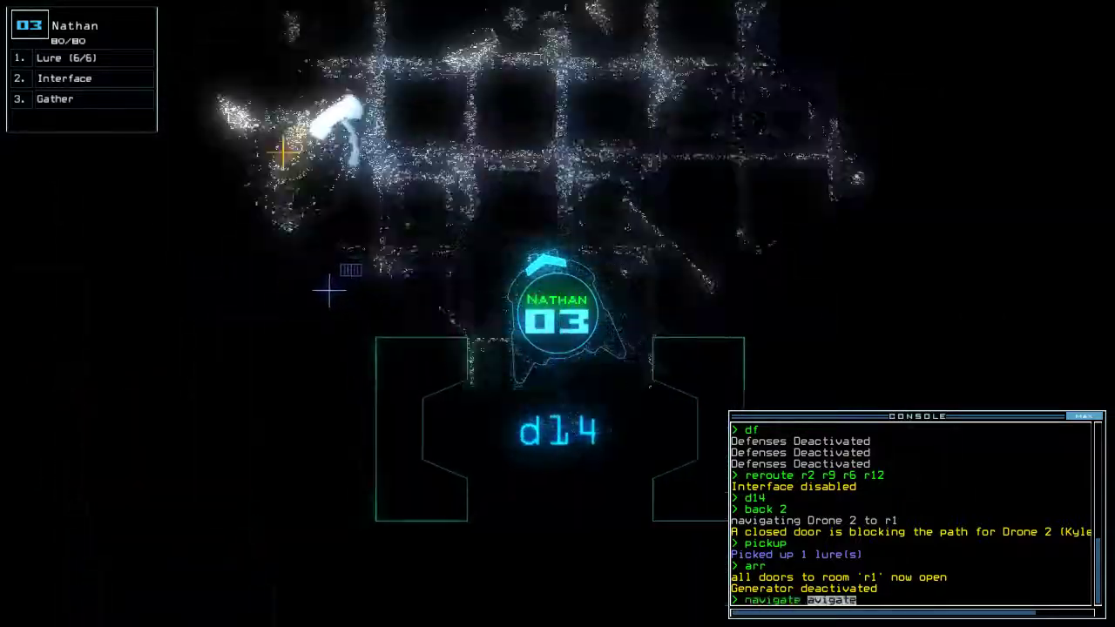
key(Return)
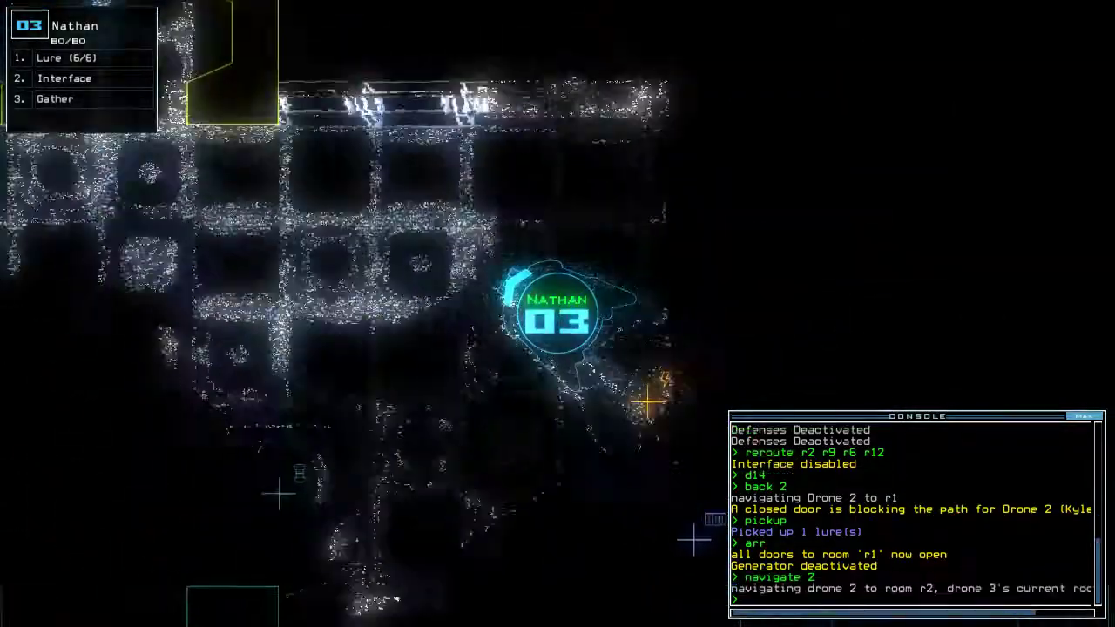
text(generator 2)
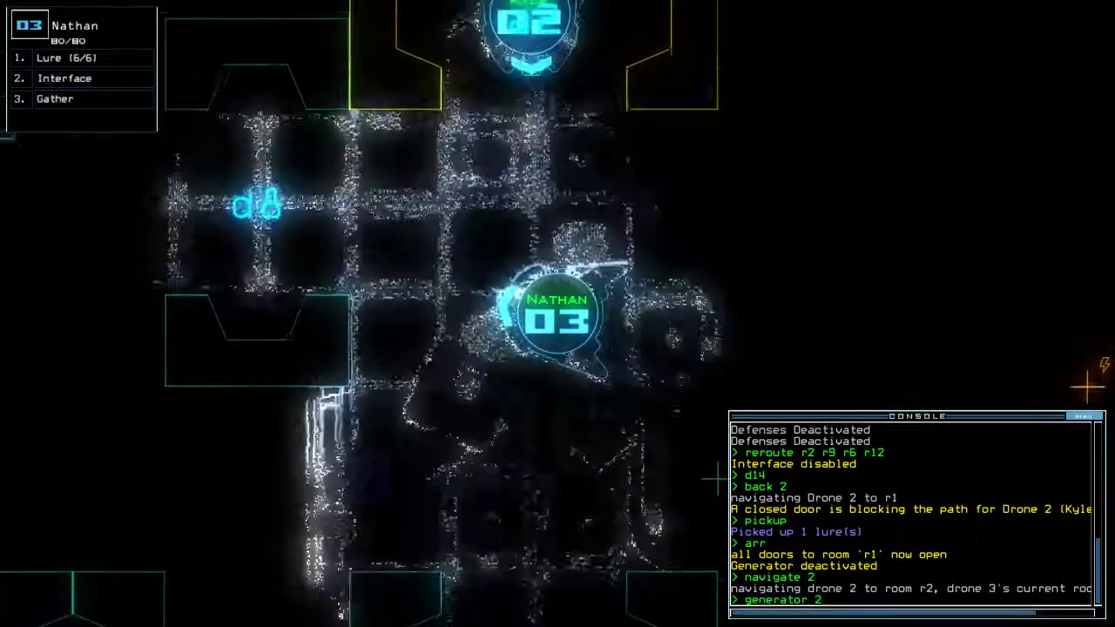
key(Return)
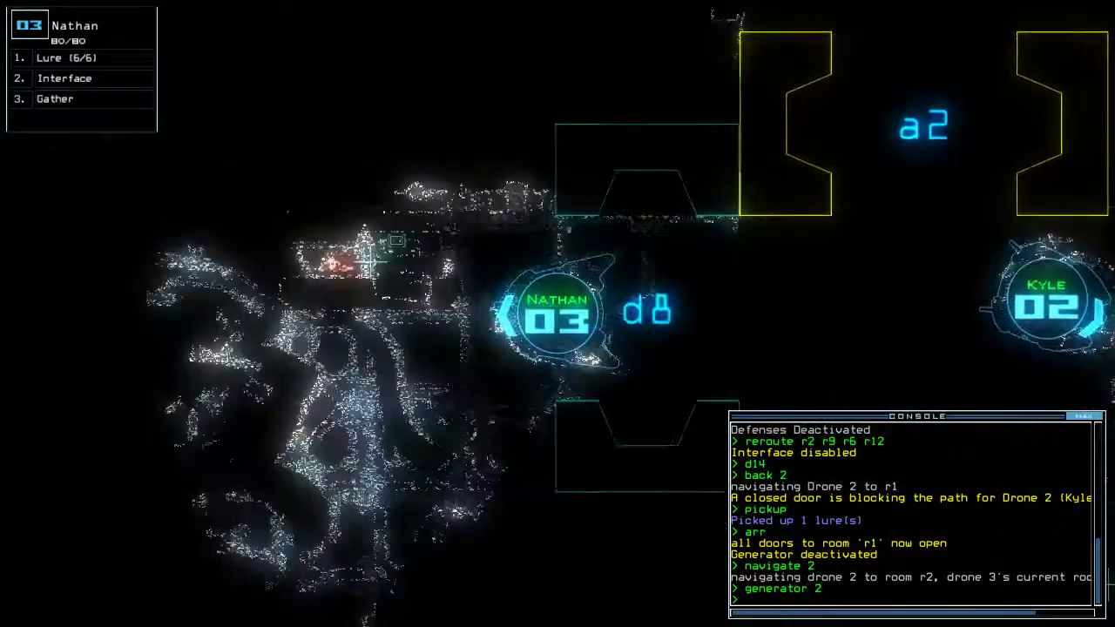
text(reroute r2 )
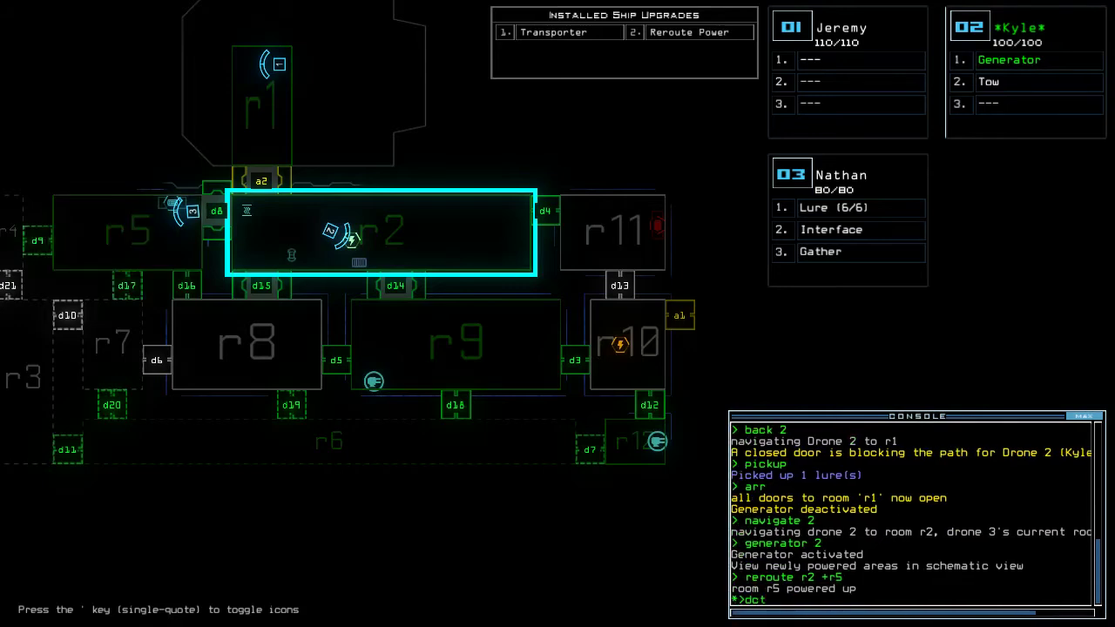
text(df)
Turn defenses off after killing 9 enemies in r9 and r12, and drop a lure from drone 3.
key(Return)
key(Tab)
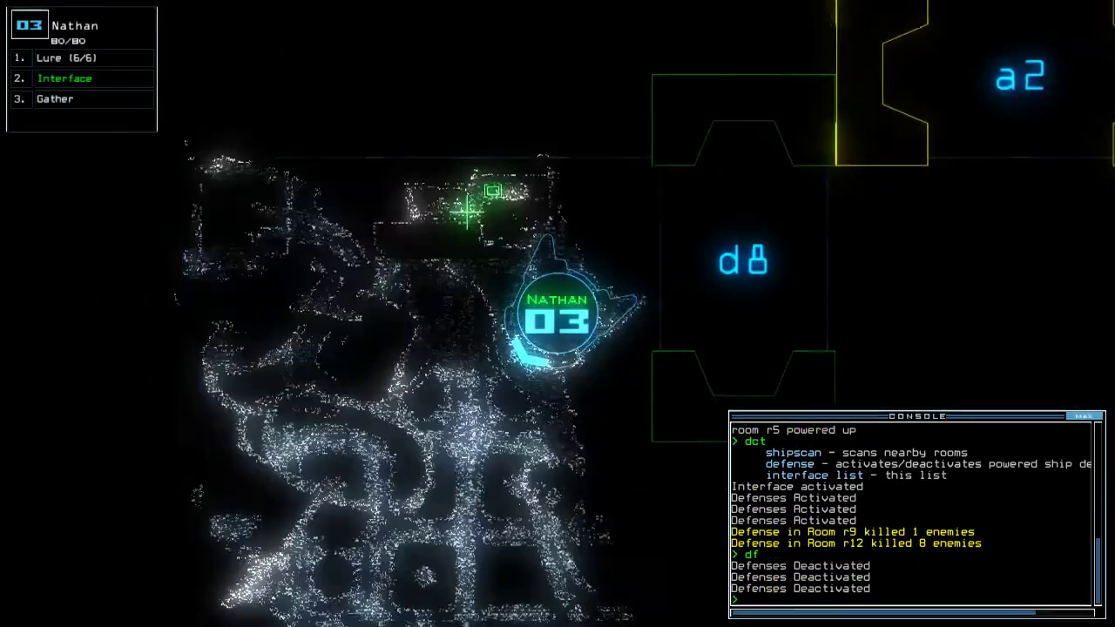
text(l)
key(Return)
text(d9)
Toggle door d9, close four doors, and scan, finding items in r5 and r6.
key(Return)
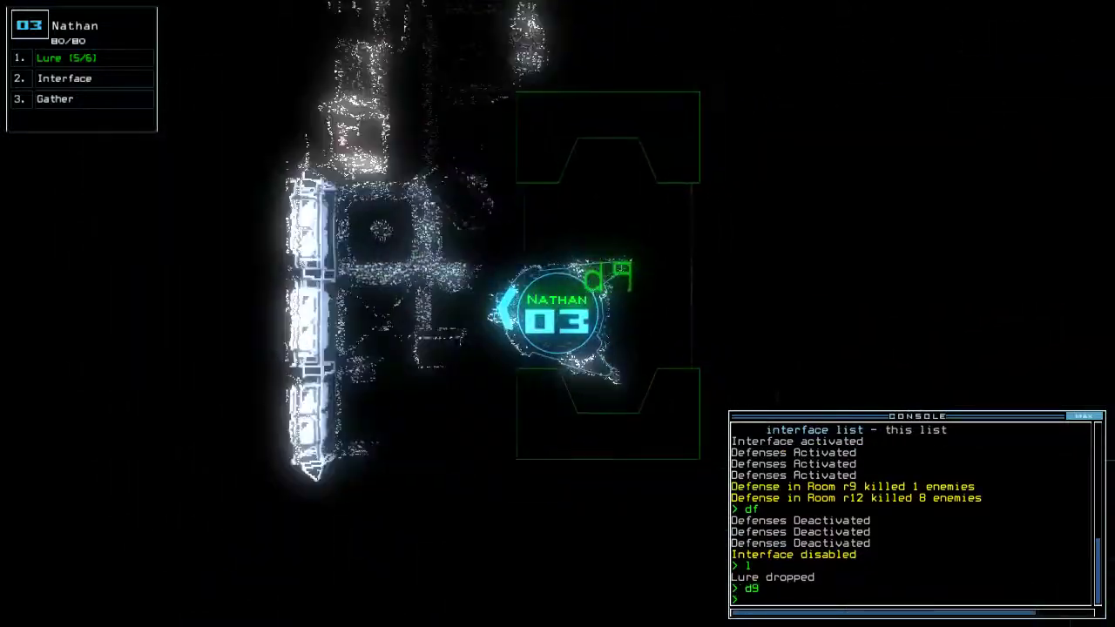
text(cccc)
key(Return)
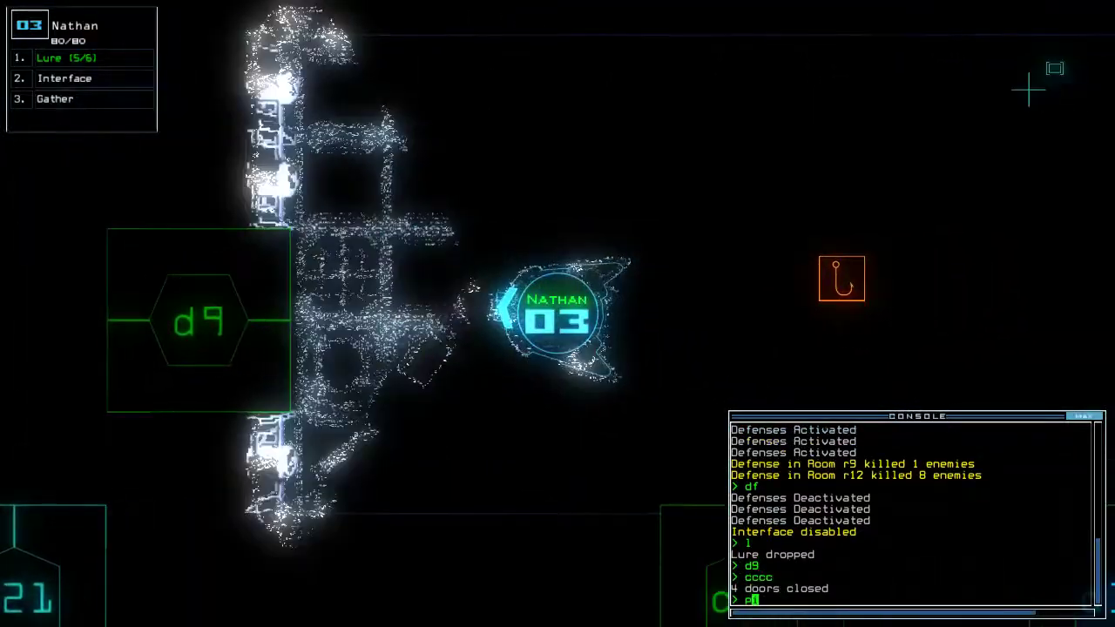
text(rv)
key(Return)
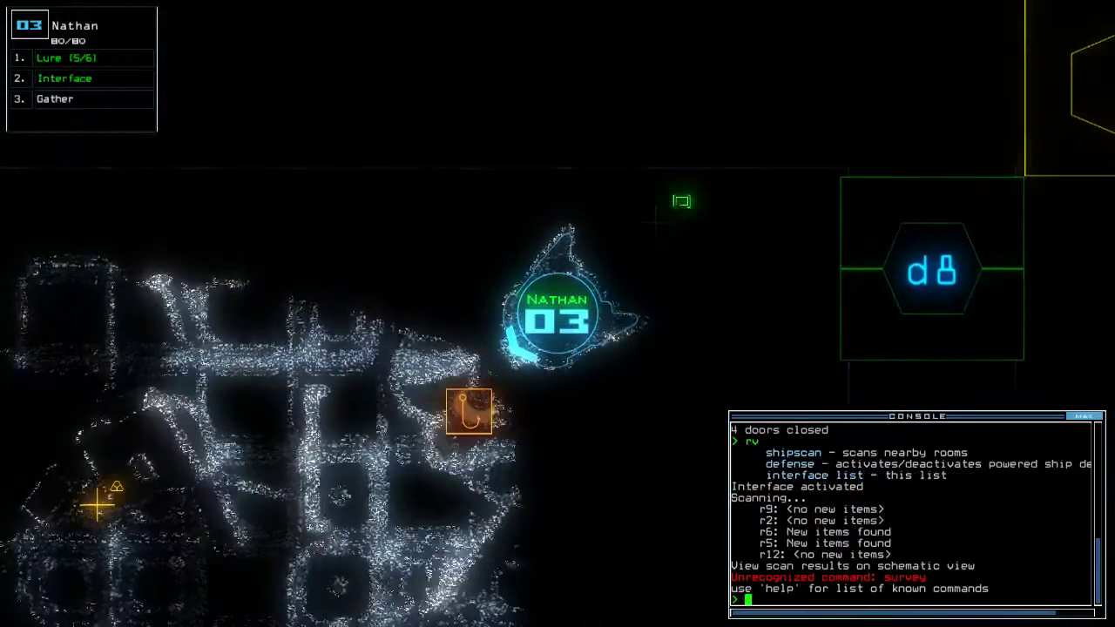
key(Tab)
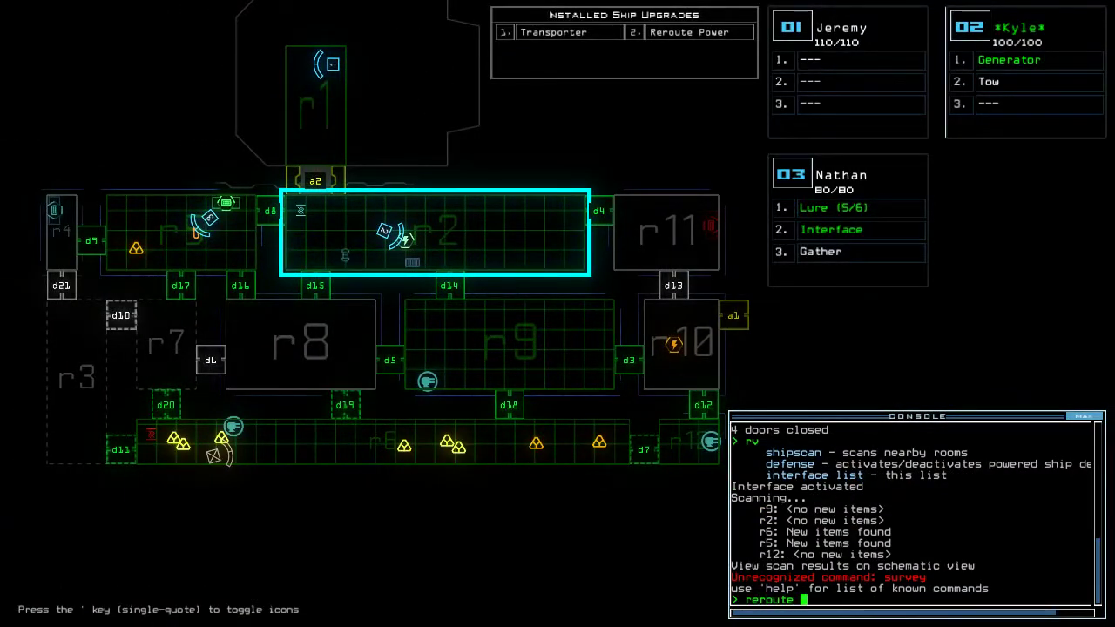
text(r8)
Reroute power to r2, r5, r4, r3, r7, r11 and r10, then watch drone 3.
key(Return)
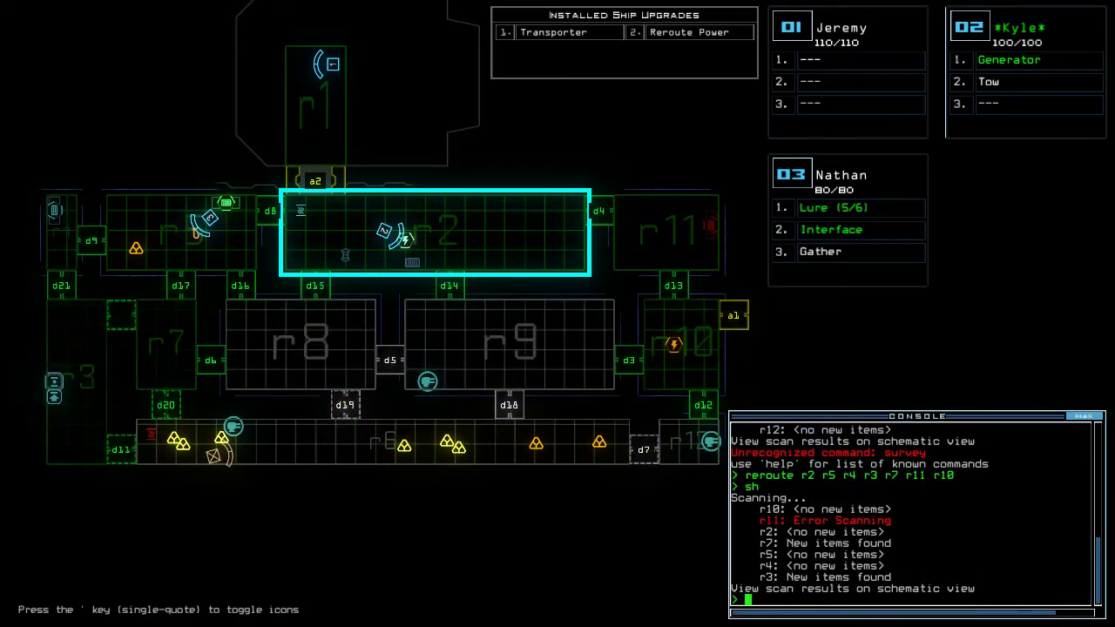
key(3)
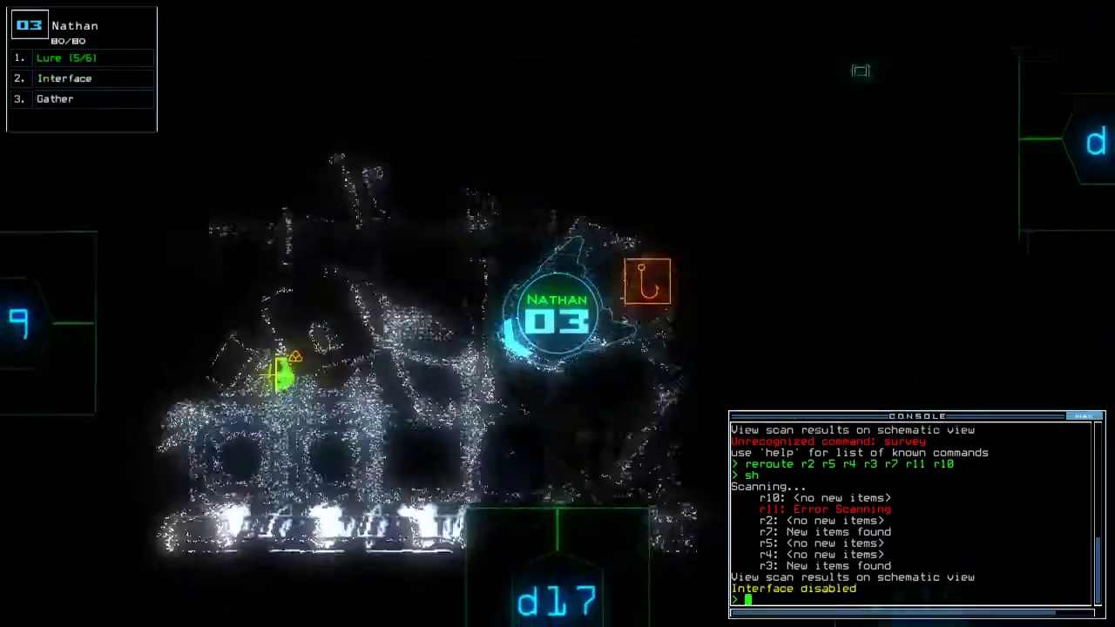
text(g)
Have drone 3 gather scrap, open doors d17 and d10, and drop a lure.
key(Return)
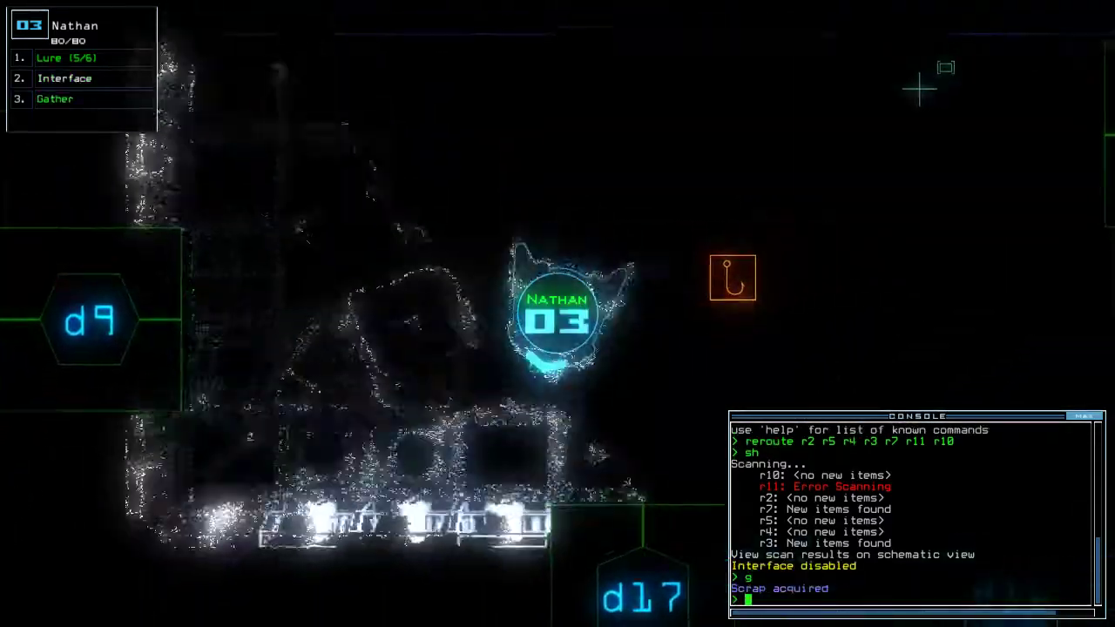
text(d17)
key(Return)
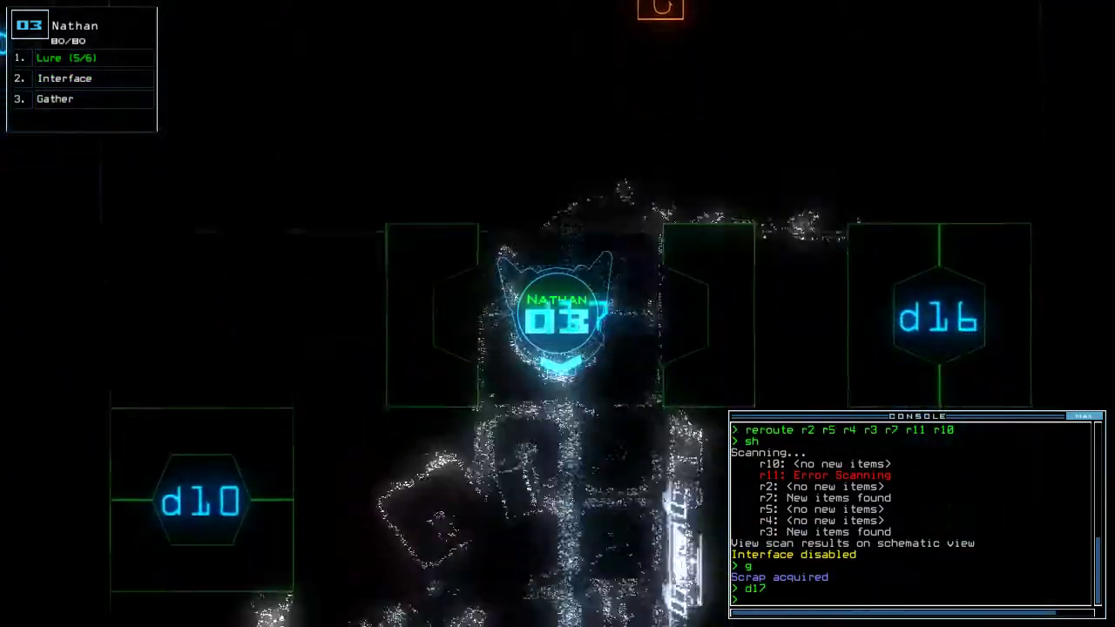
text(l)
key(Return)
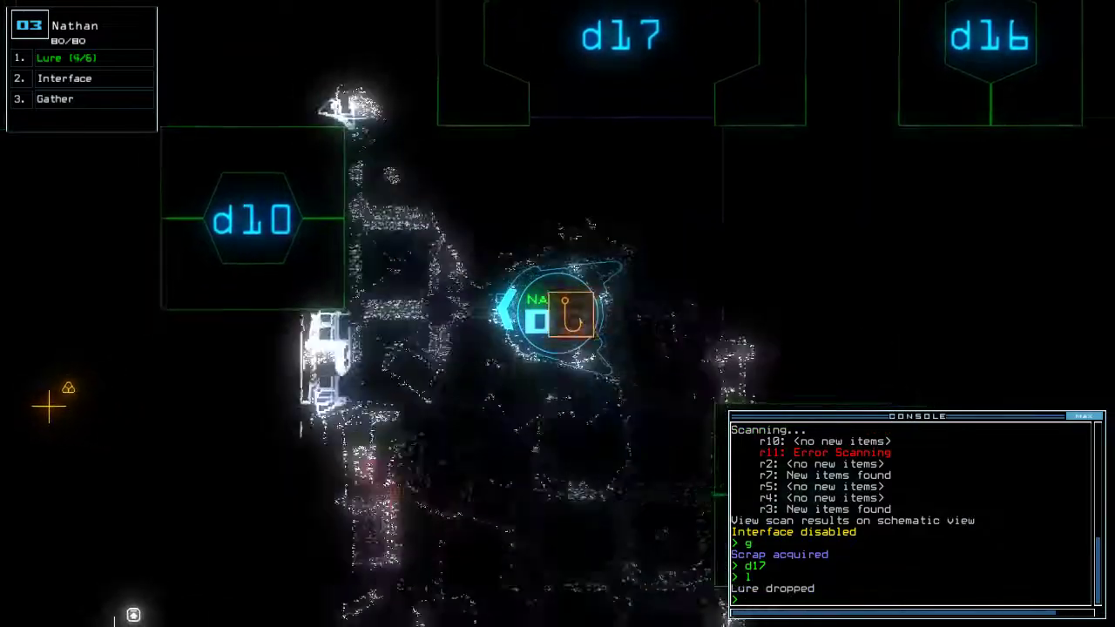
text(d10)
key(Return)
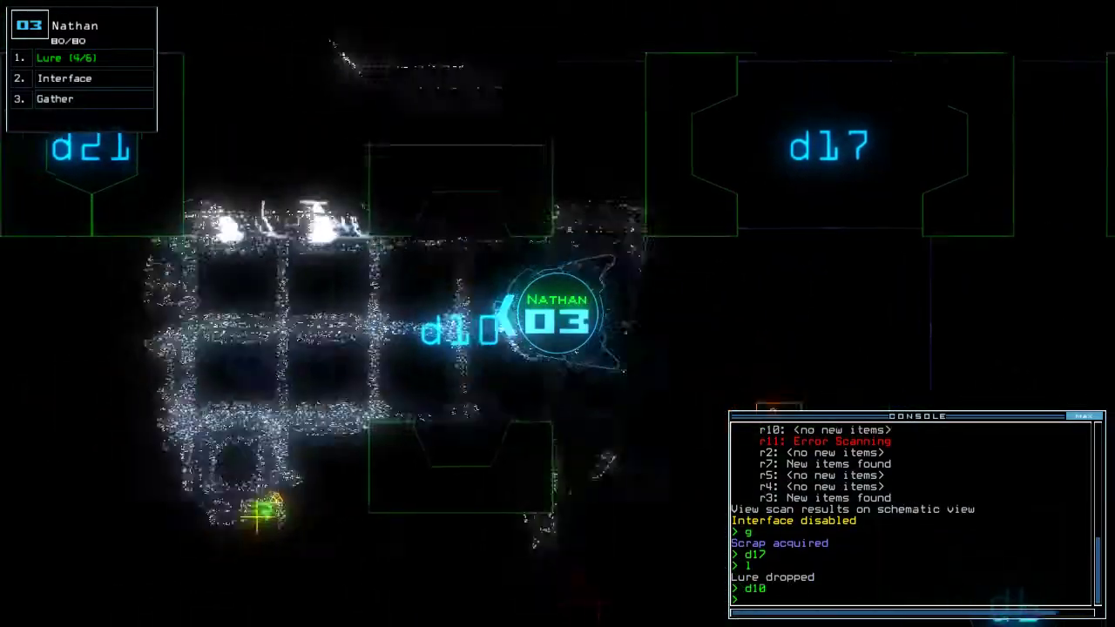
text(g)
key(Return)
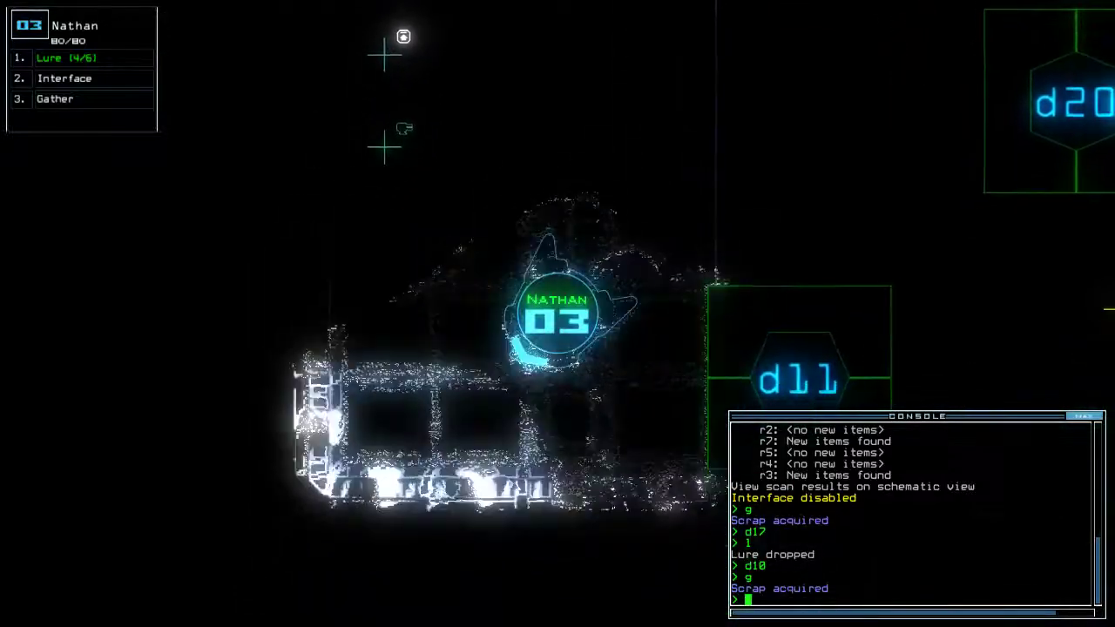
text(i)
List r3's items, drop another lure, open d11, and gather two more scrap loads.
key(Return)
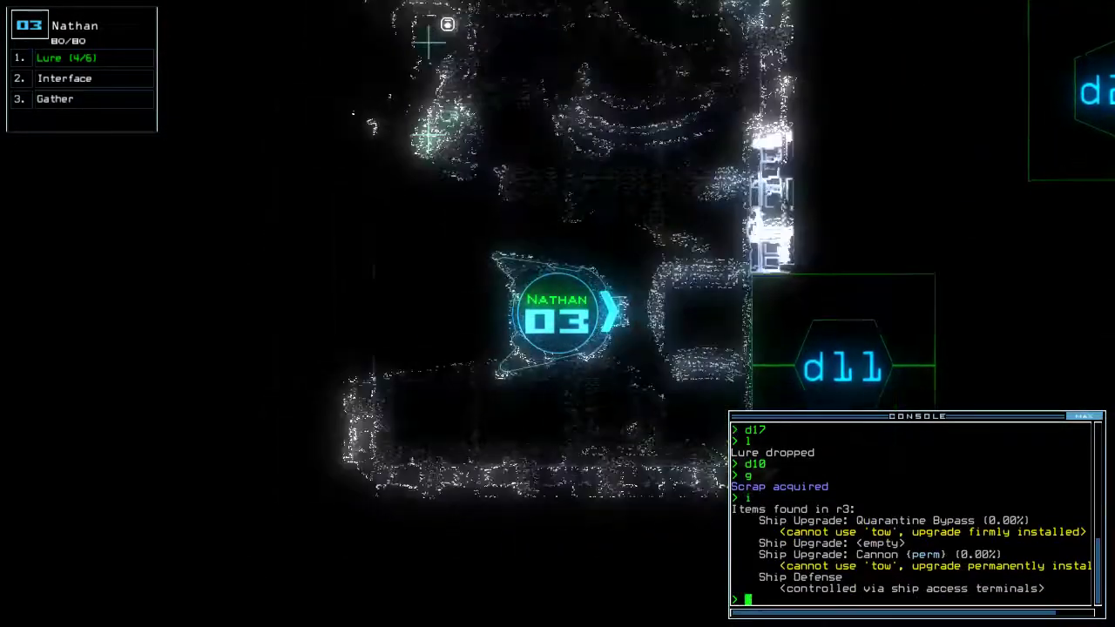
text(k)
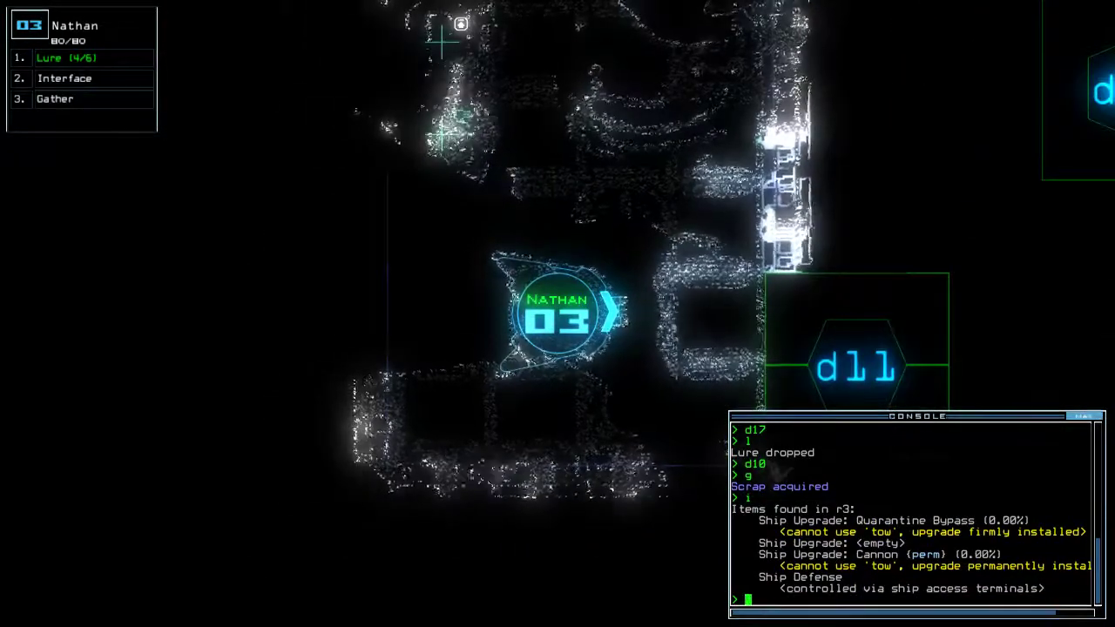
text(l)
key(Return)
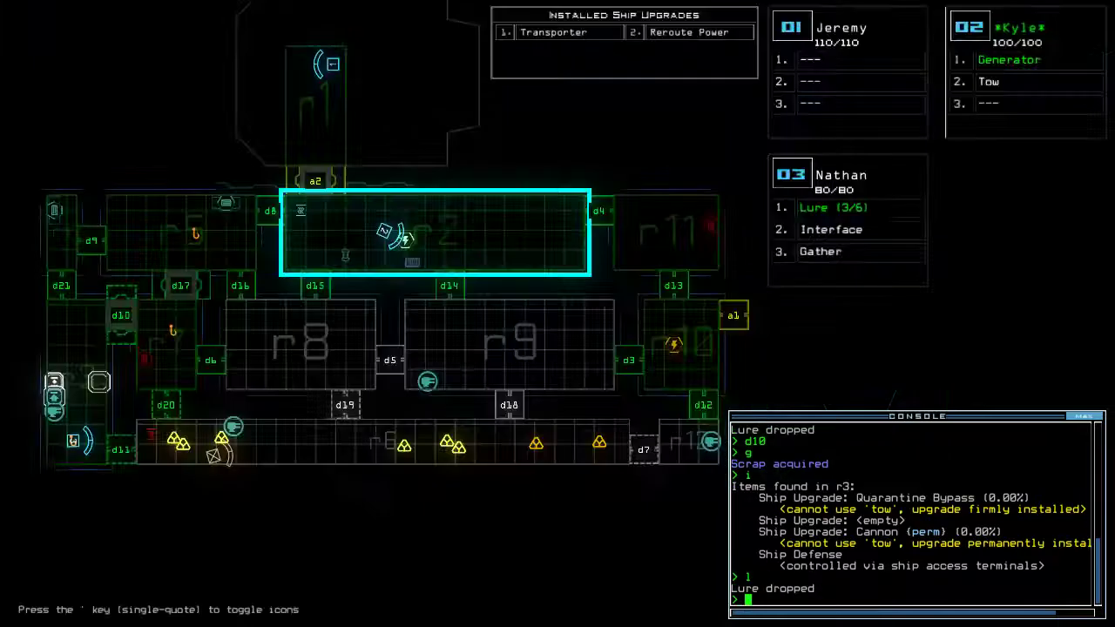
text(d11)
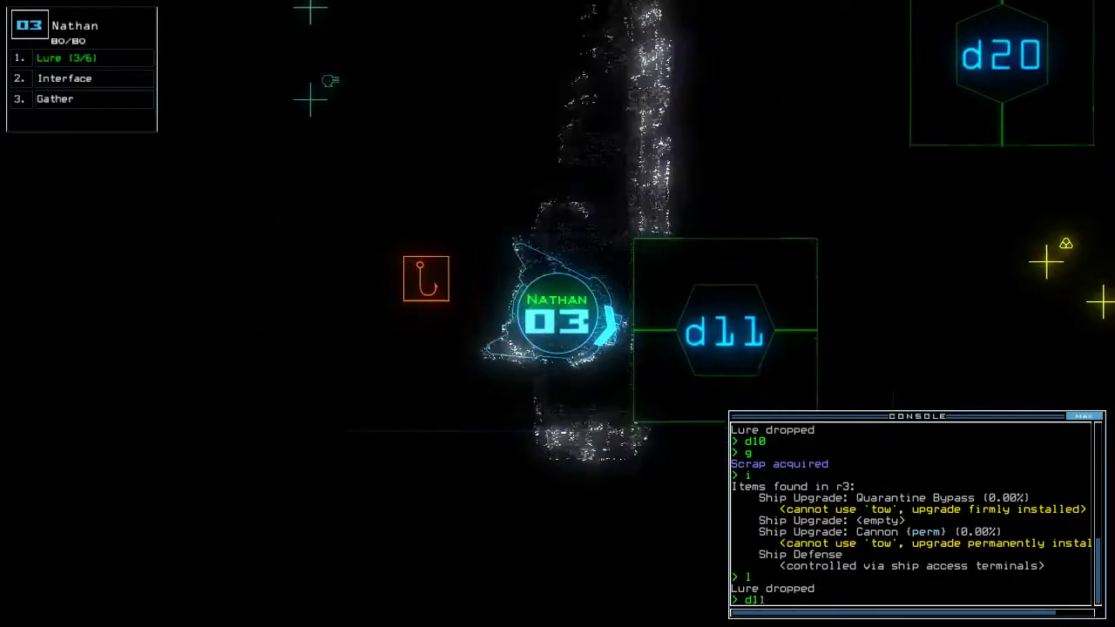
key(Return)
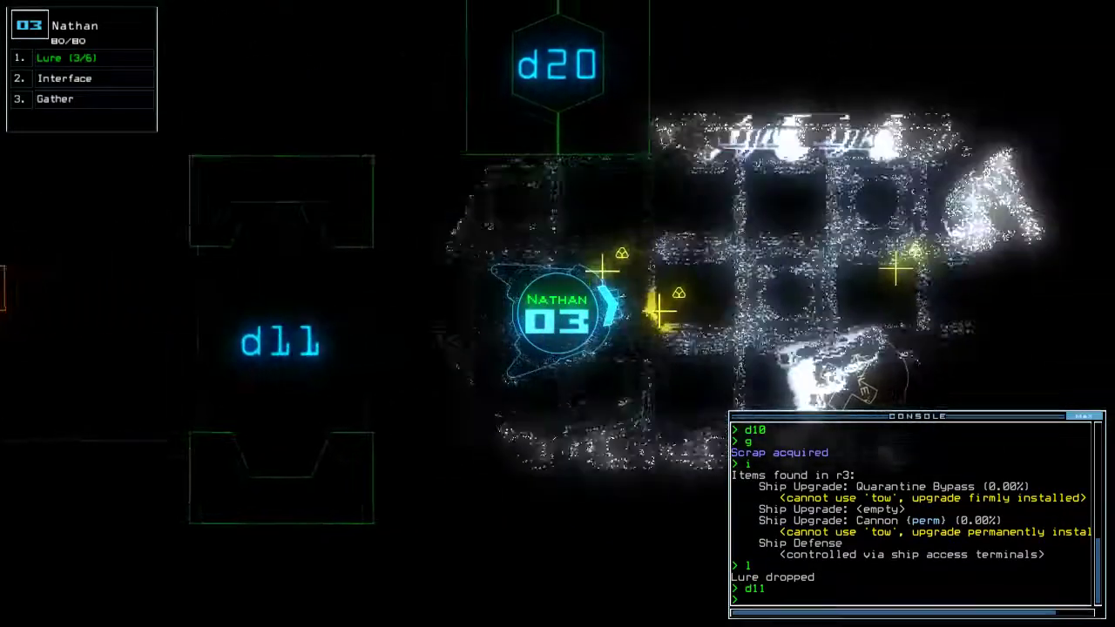
text(g)
key(Return)
text(g)
key(Return)
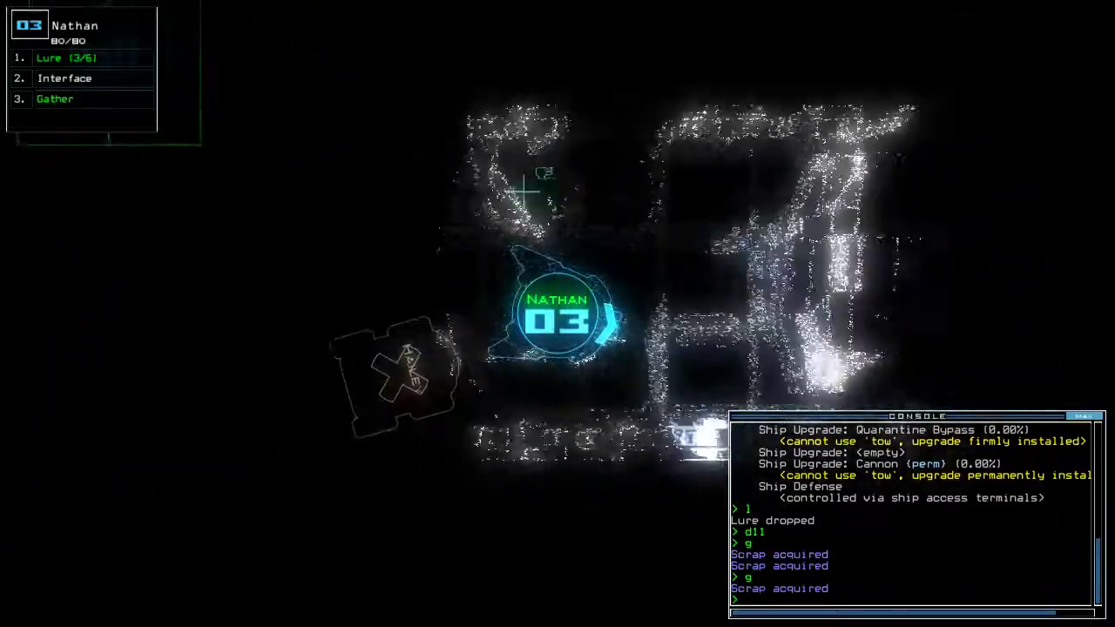
text(swap)
key(Return)
key(Escape)
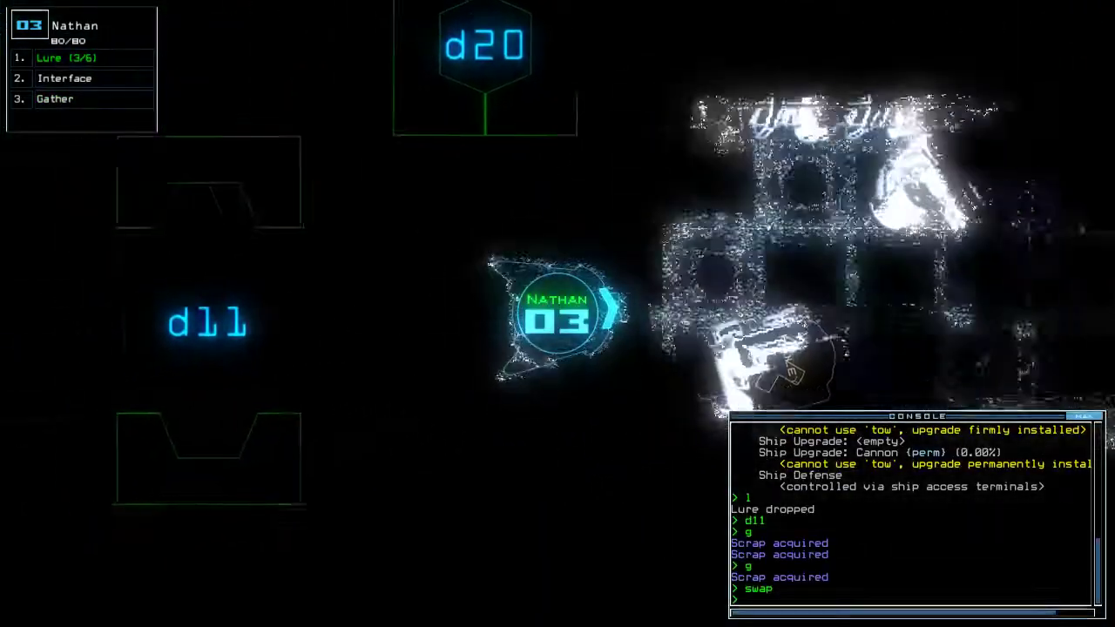
key(Tab)
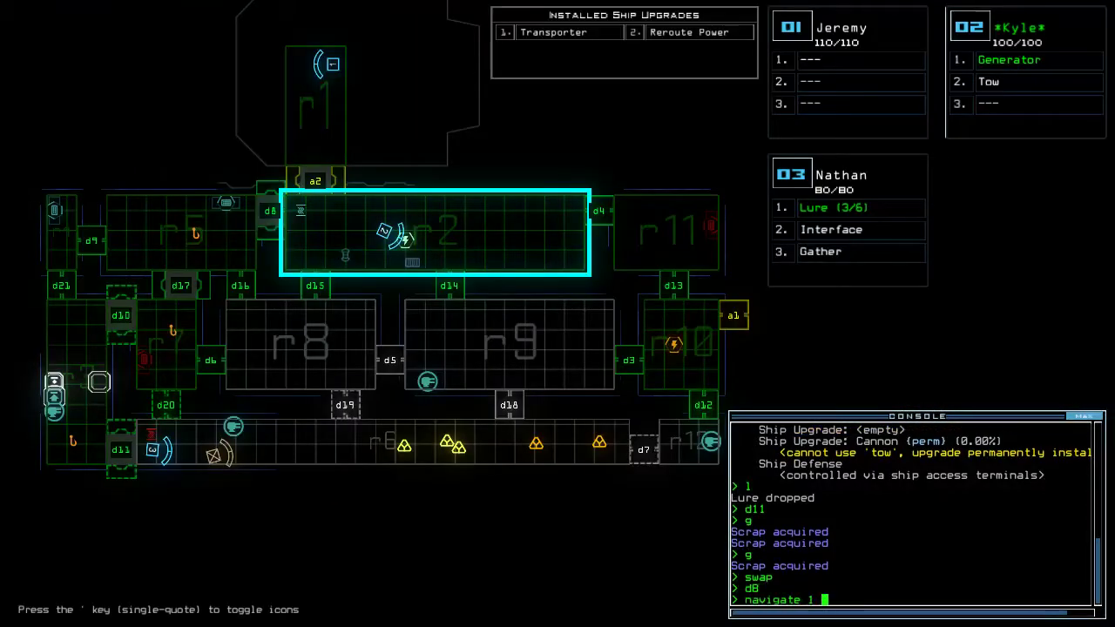
Drive drone 3 up the corridor, picking up each remaining lure.
key(Tab)
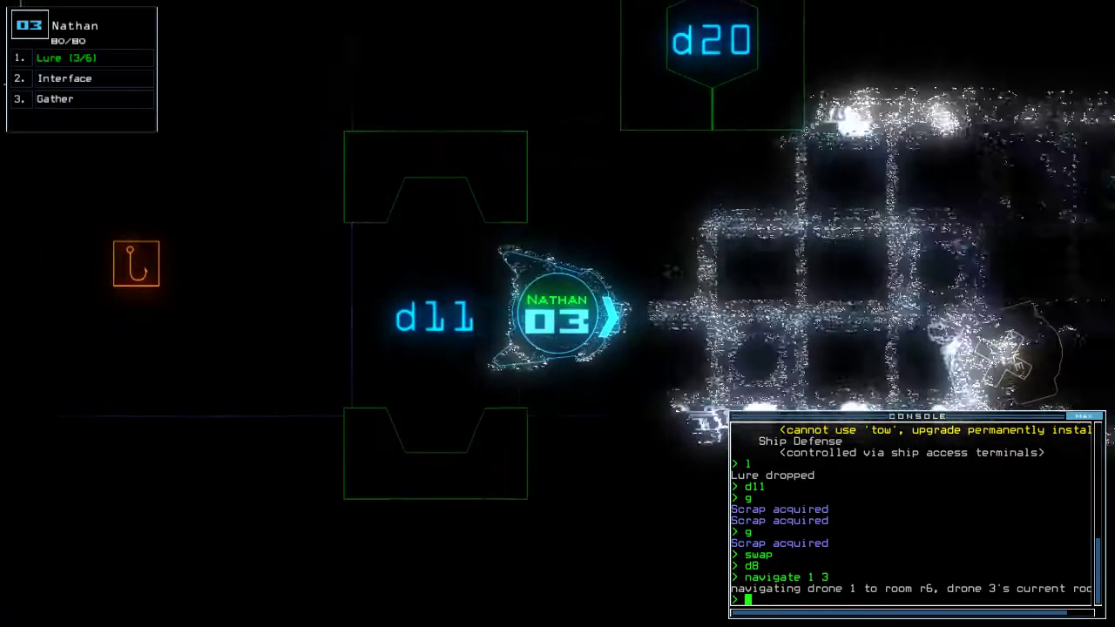
text(ickup)
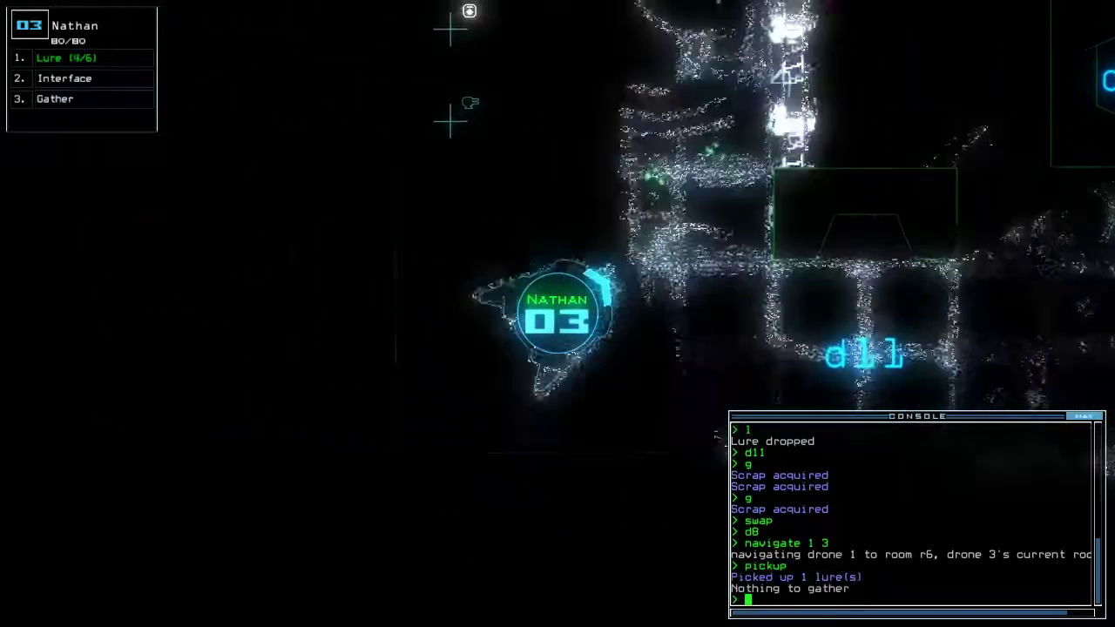
key(Up)
key(Up)
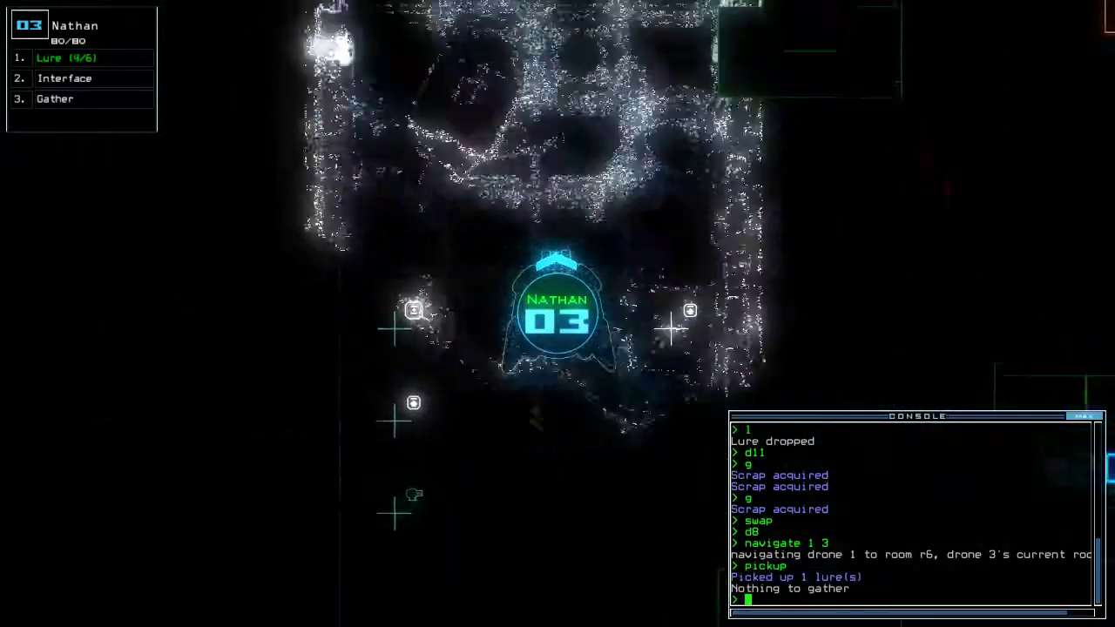
key(Right)
key(Right)
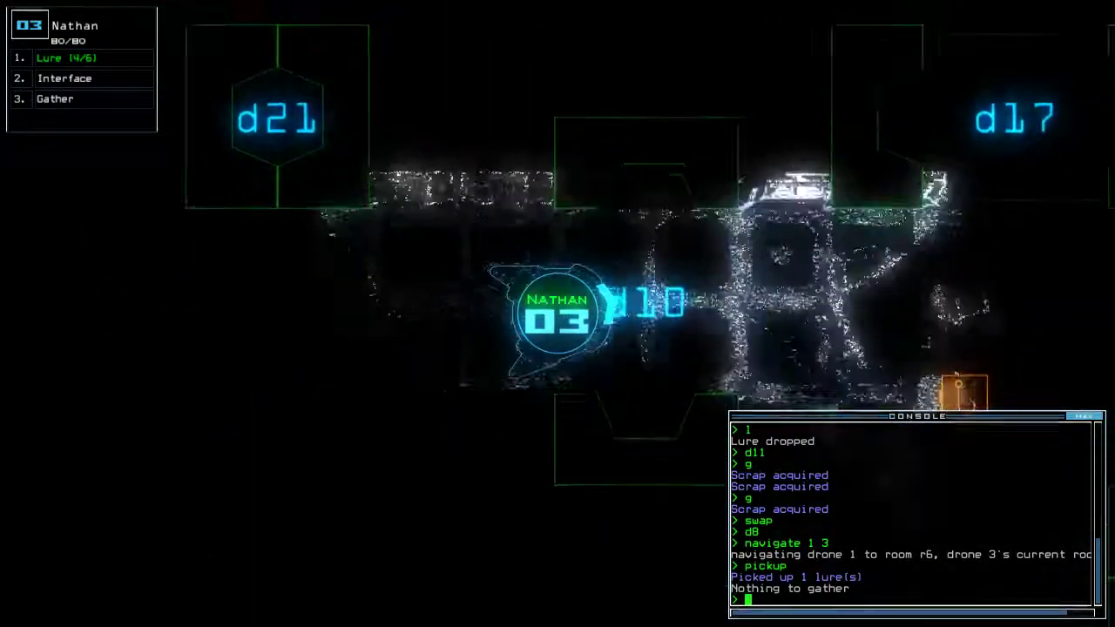
key(Right)
text(pickup)
key(Return)
key(Up)
key(Up)
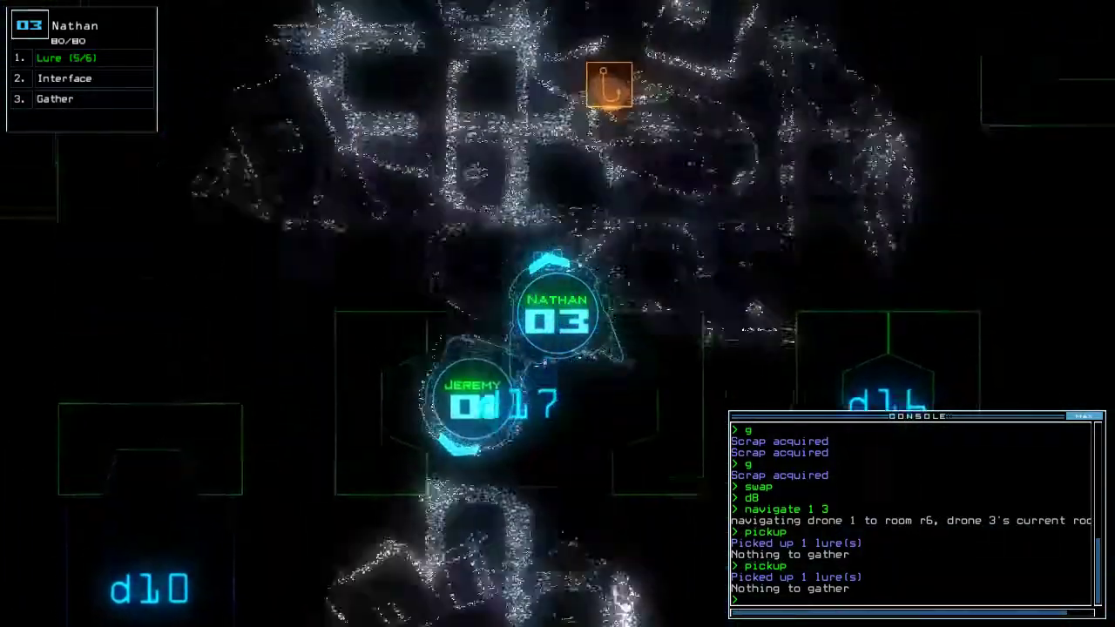
text(pickup)
key(Return)
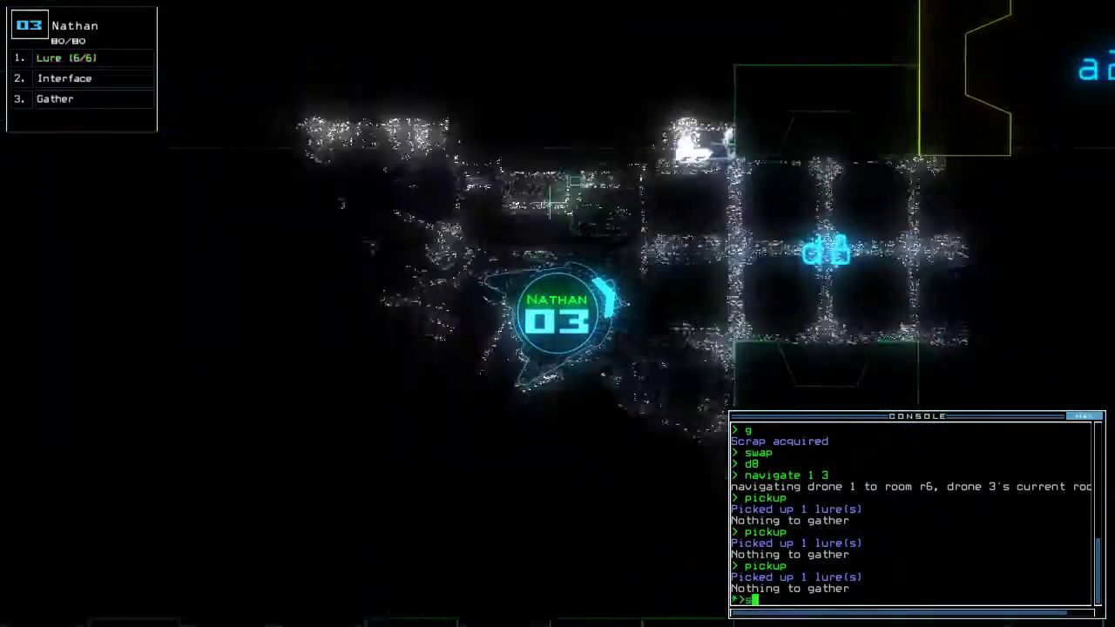
text(back 1)
Hand drone 3's lures to drone 2 and send drone 2 back to r1.
key(Return)
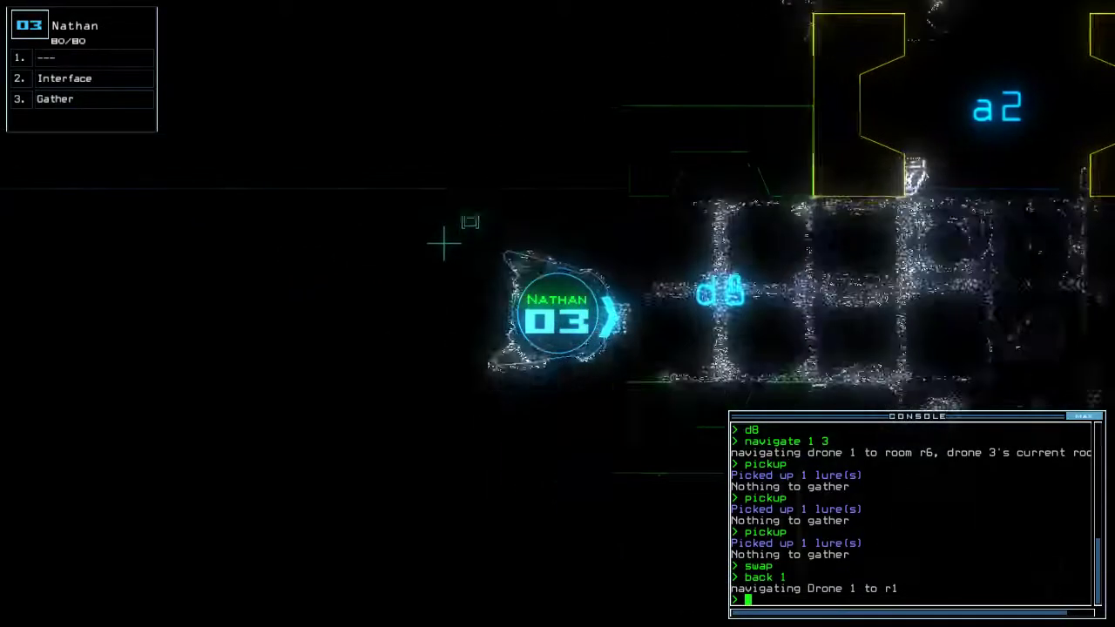
key(Tab)
key(Tab)
text(d)
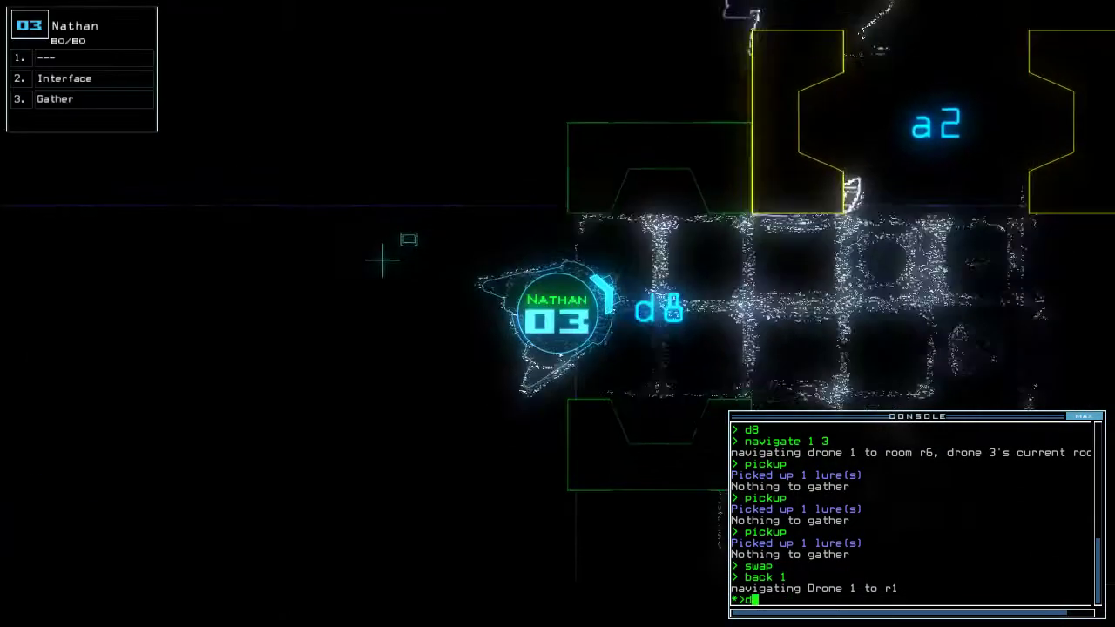
text(back 2)
key(Return)
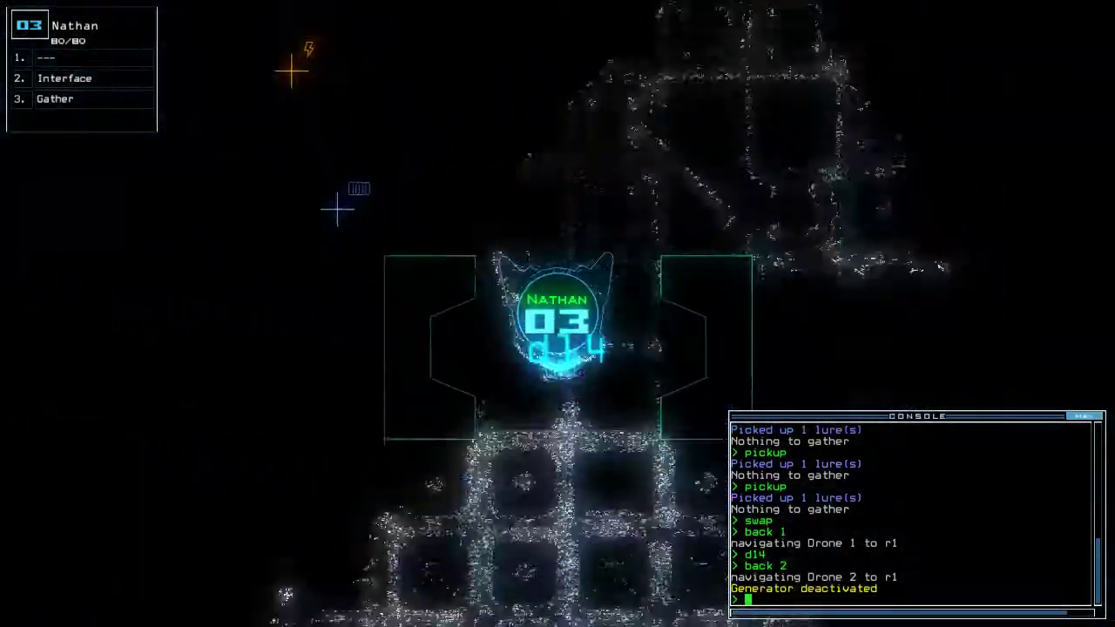
Select drone 1 and check the ship schematic before returning to its camera view.
key(1)
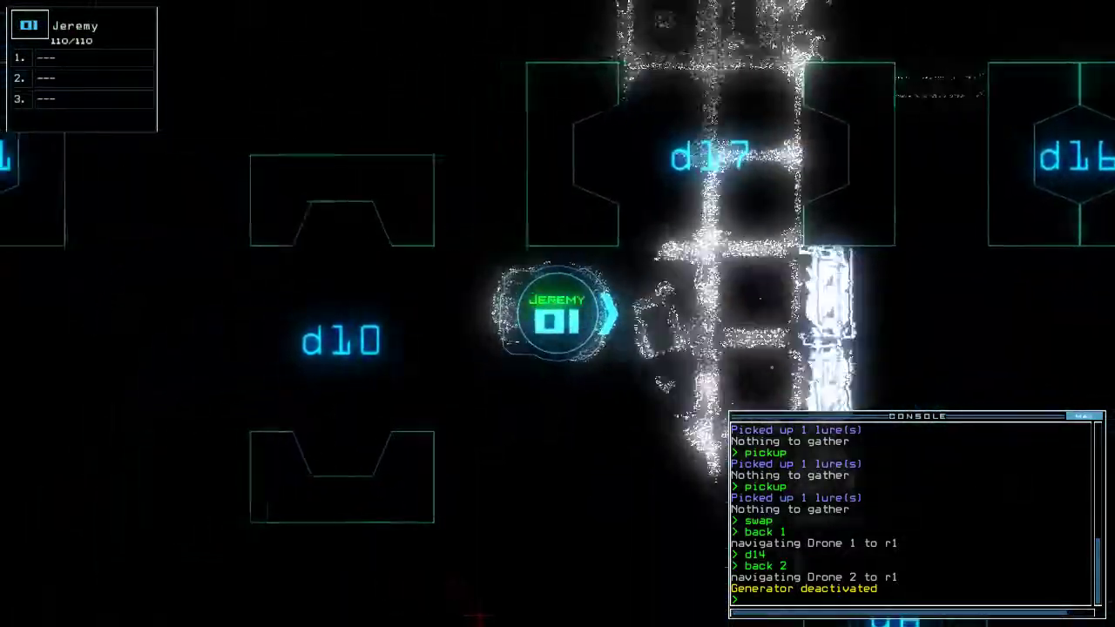
key(Tab)
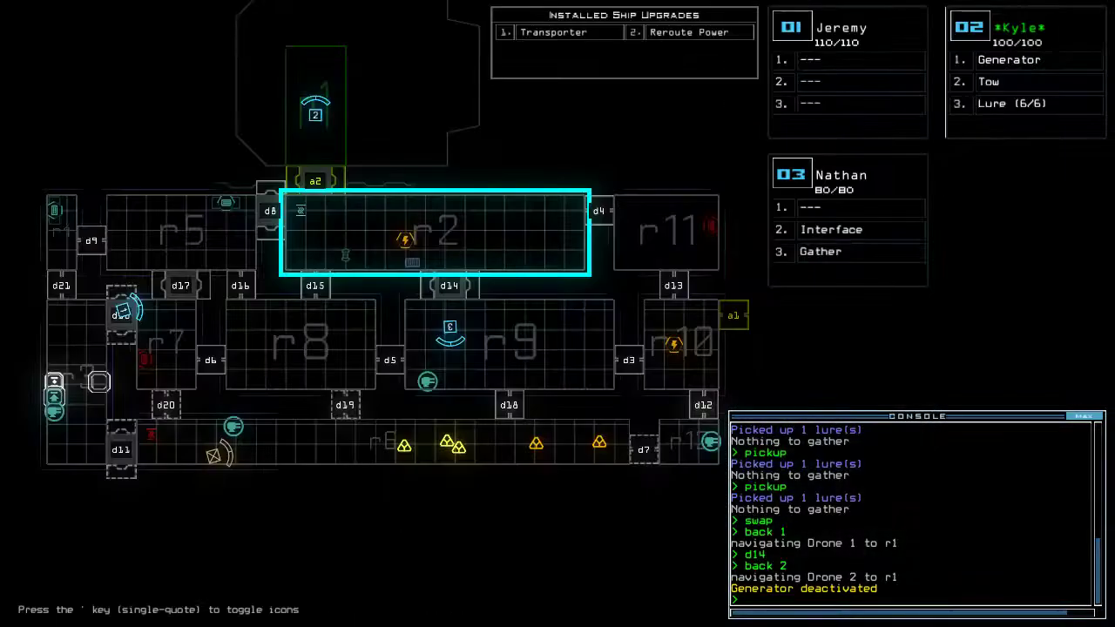
key(Tab)
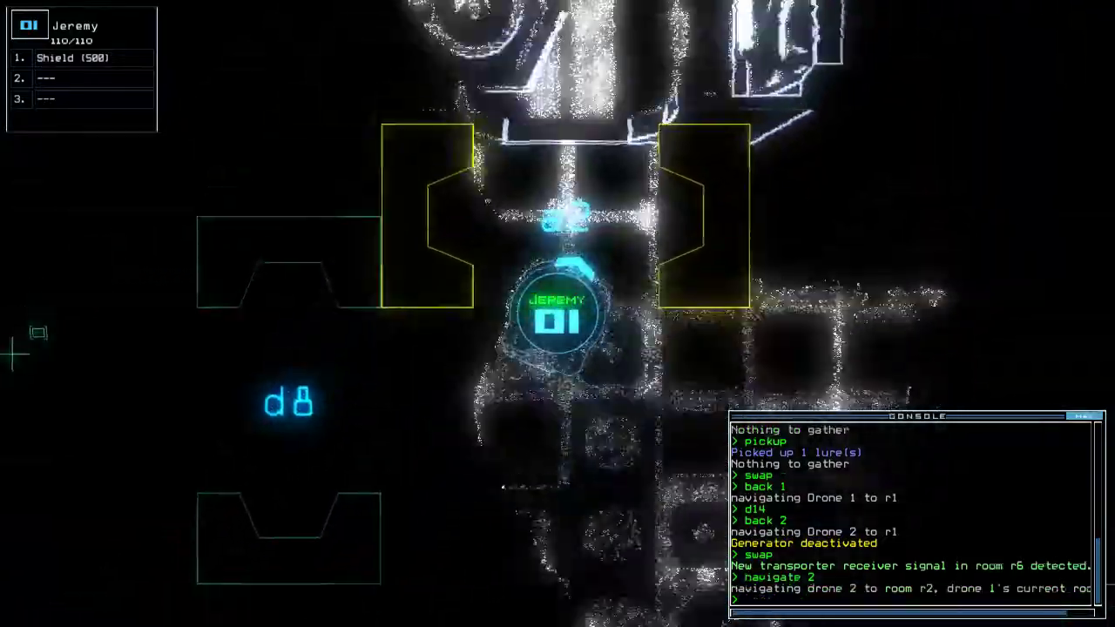
Select drone 3, drive it north toward d14, and power the generator with drone 2.
key(3)
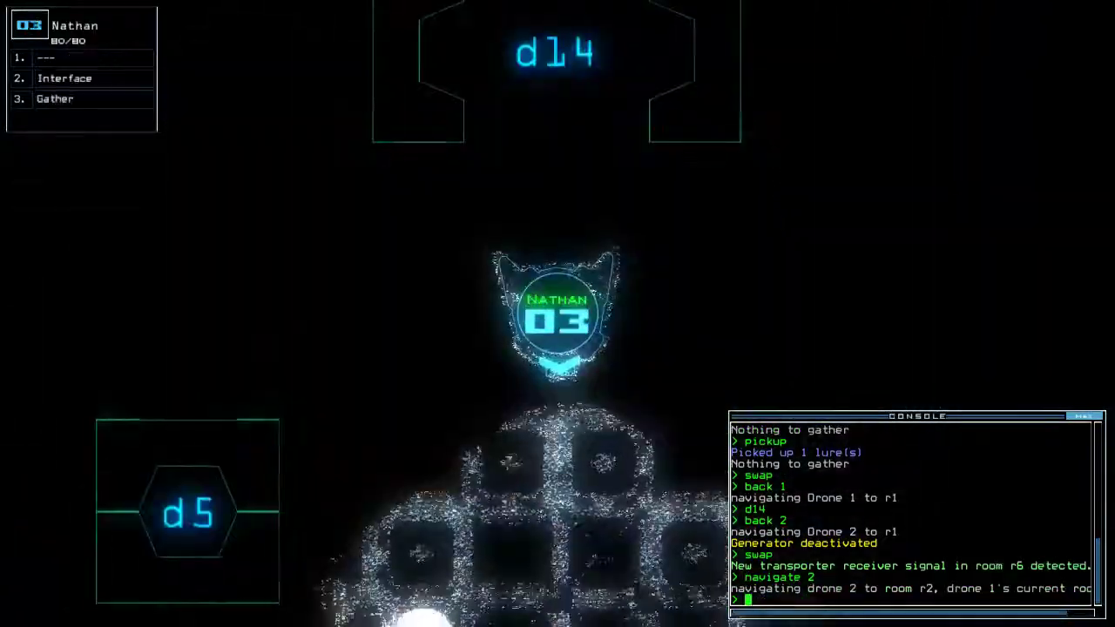
key(Up)
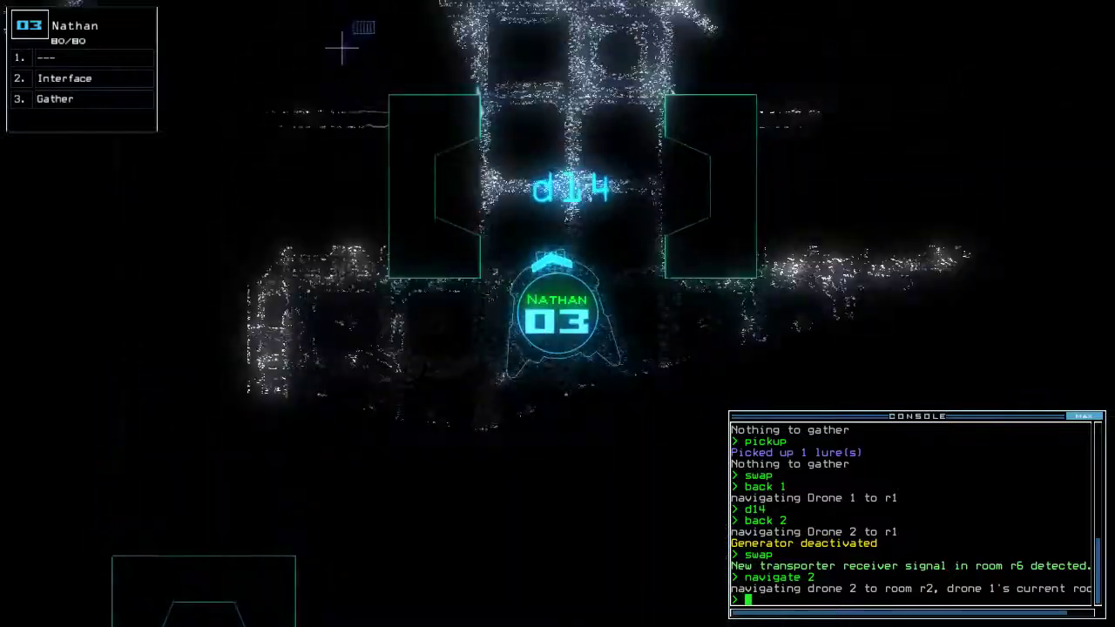
text(generator 2)
key(Return)
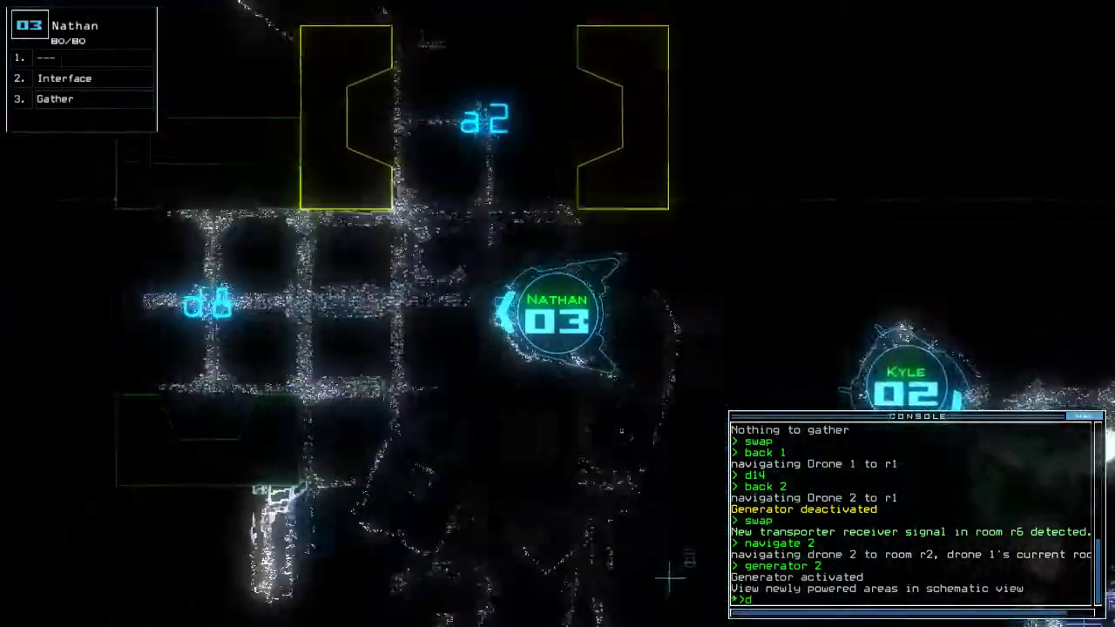
text(doo)
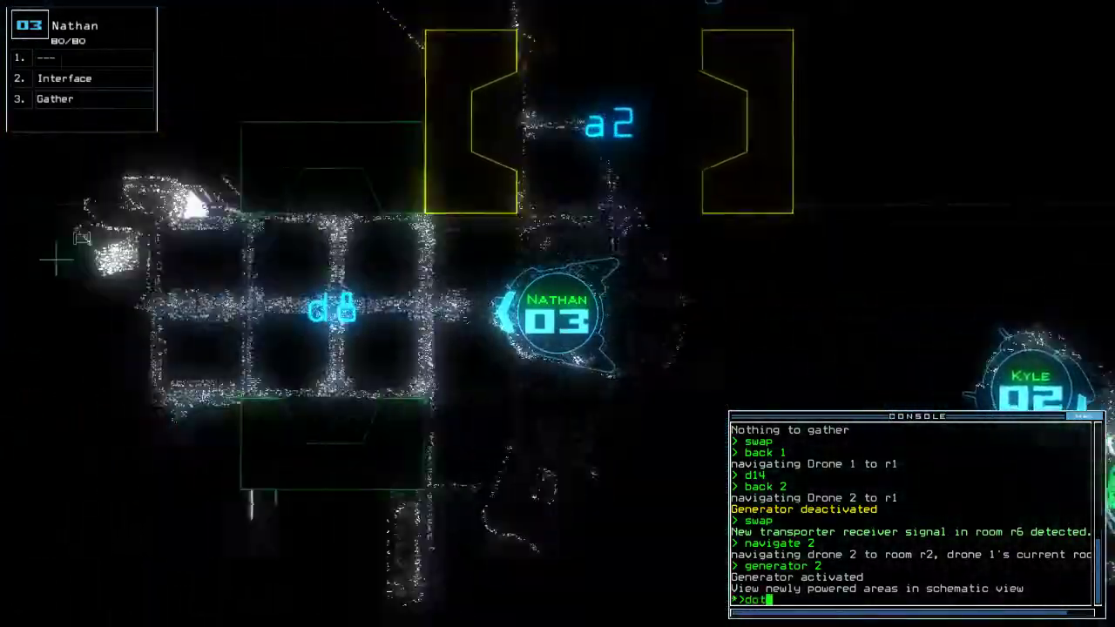
text(f)
Turn ship defenses on and off to kill r9 enemies, then transport drone 3 to r6.
key(Return)
text(d)
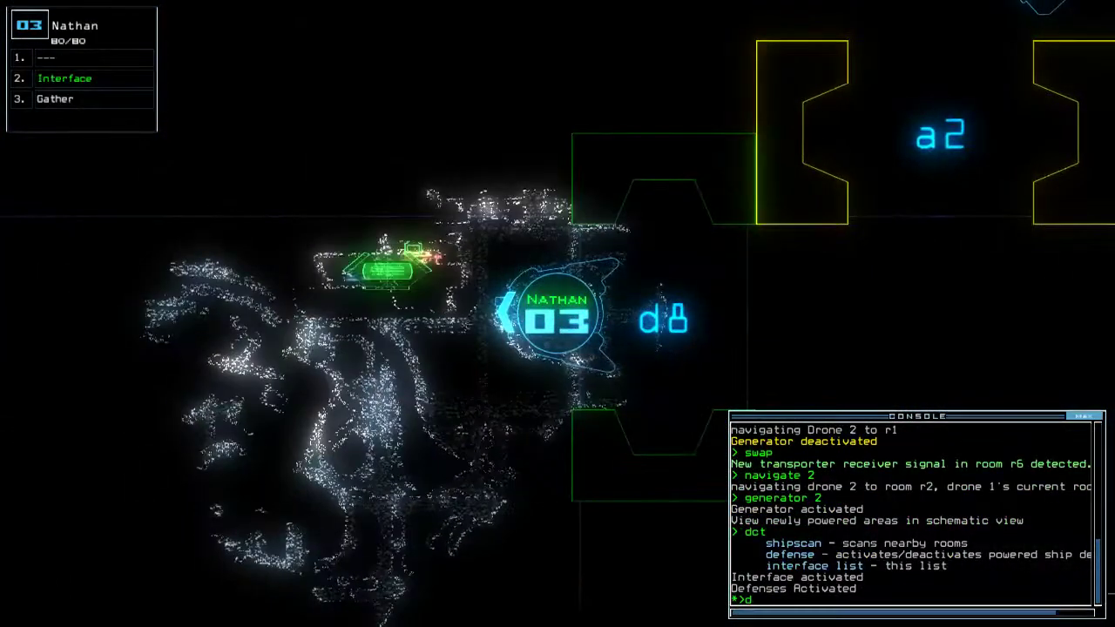
key(Return)
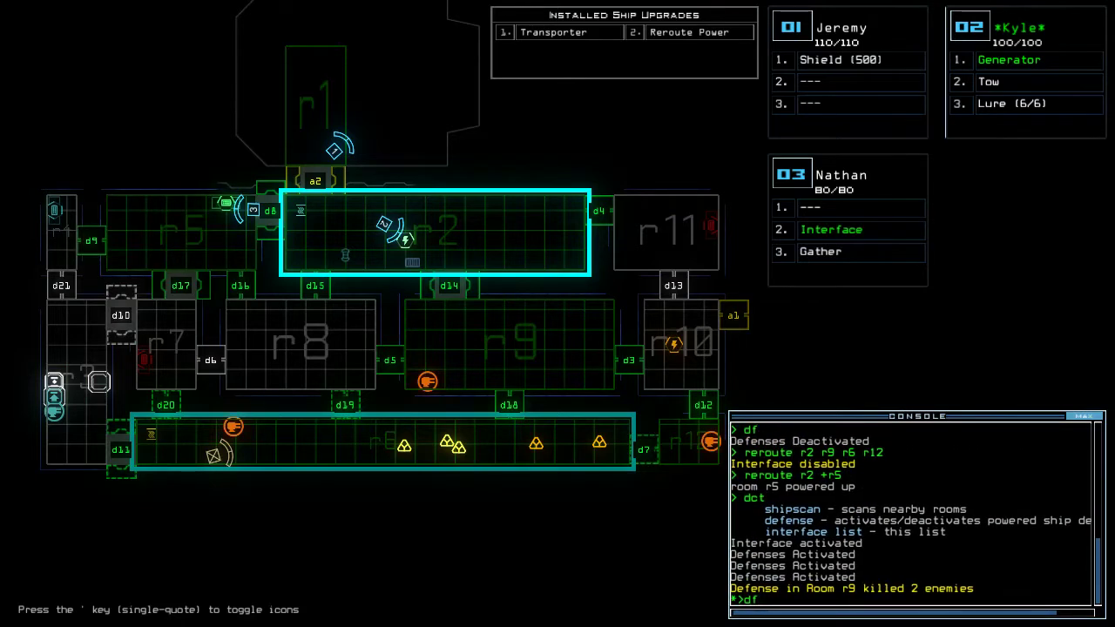
key(Return)
text(tra)
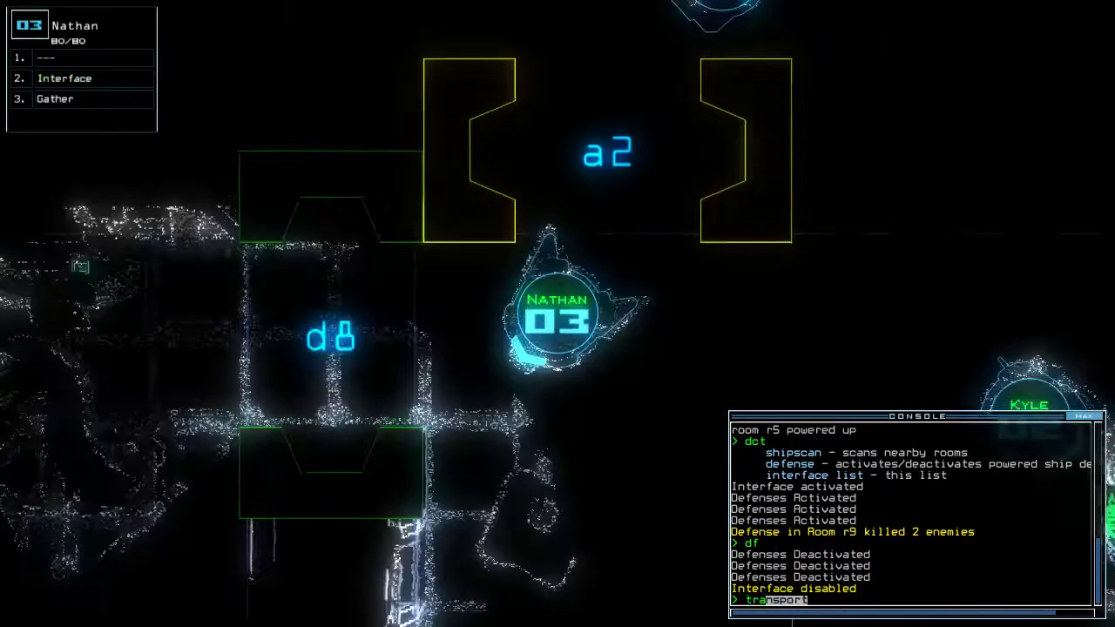
text(nsport r6)
key(Return)
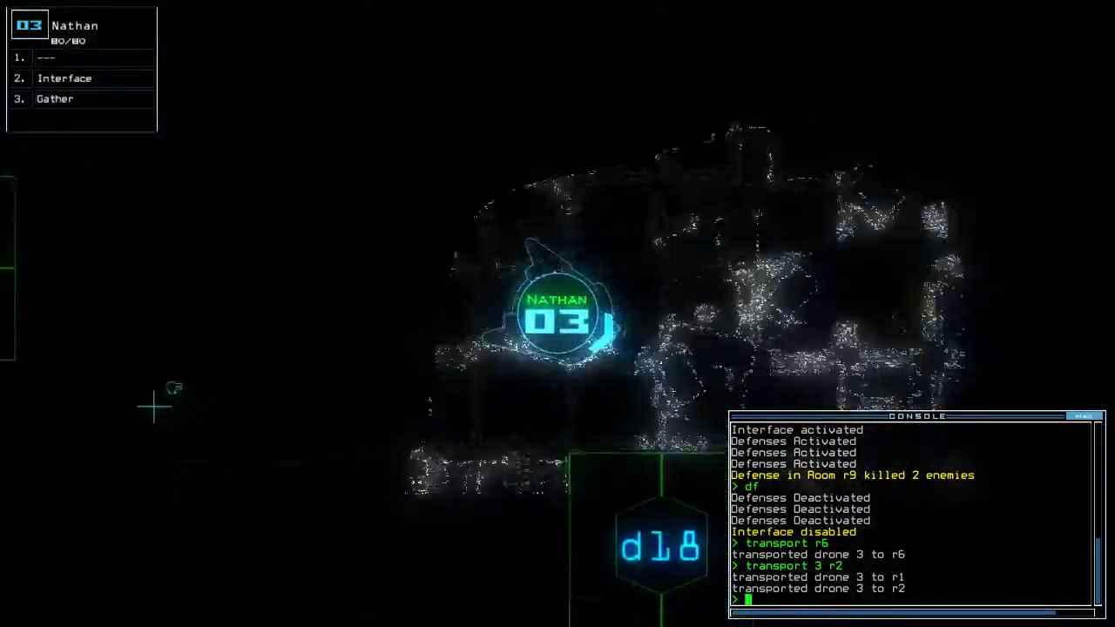
text(d18)
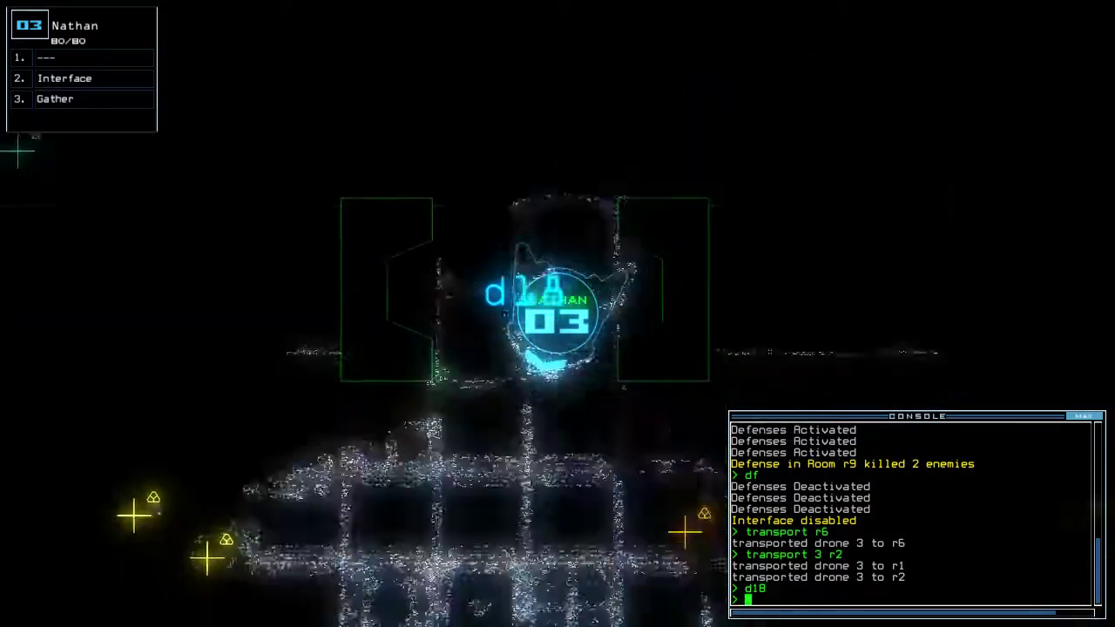
Open door d18, gather three scrap loads with drone 3, and check the ship map.
key(Return)
text(g)
key(Return)
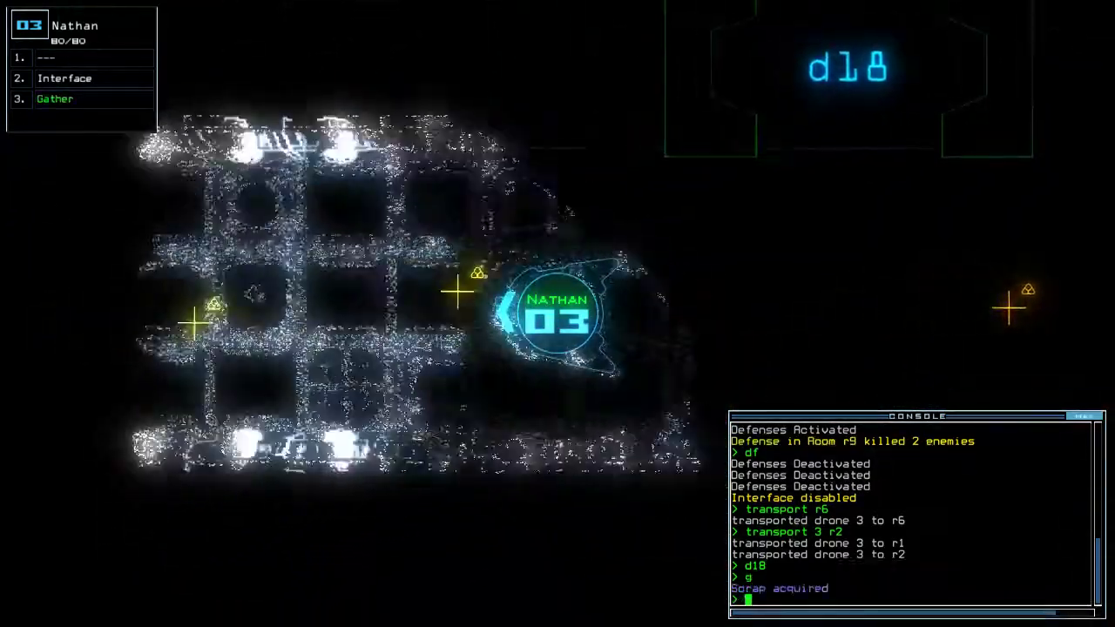
text(g)
key(Return)
text(g)
key(Return)
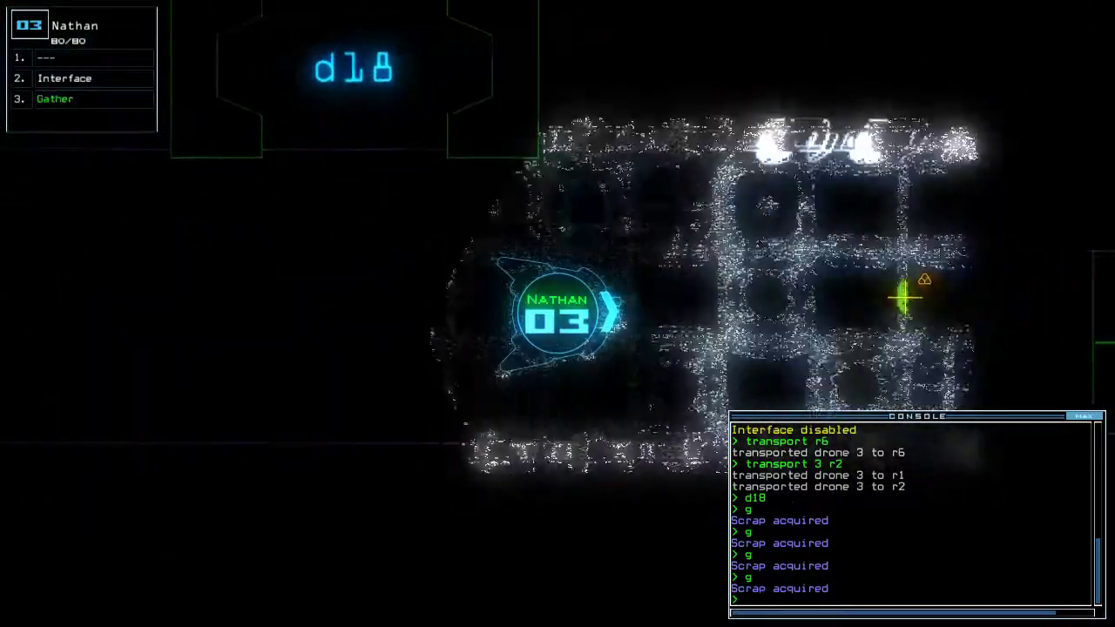
text(g)
key(Return)
key(Escape)
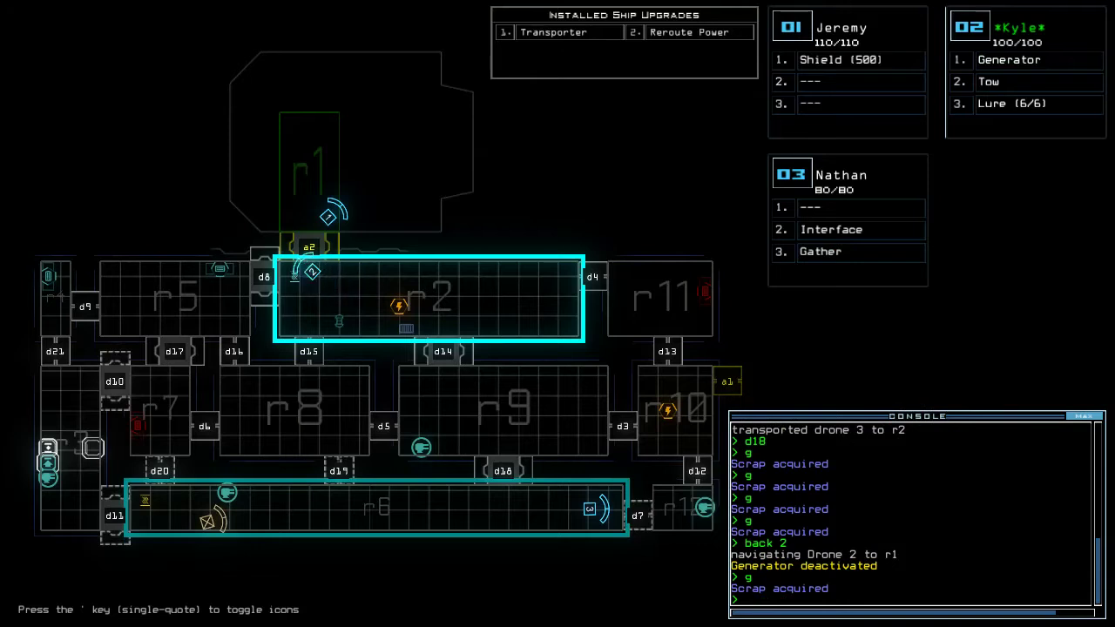
text(ou)
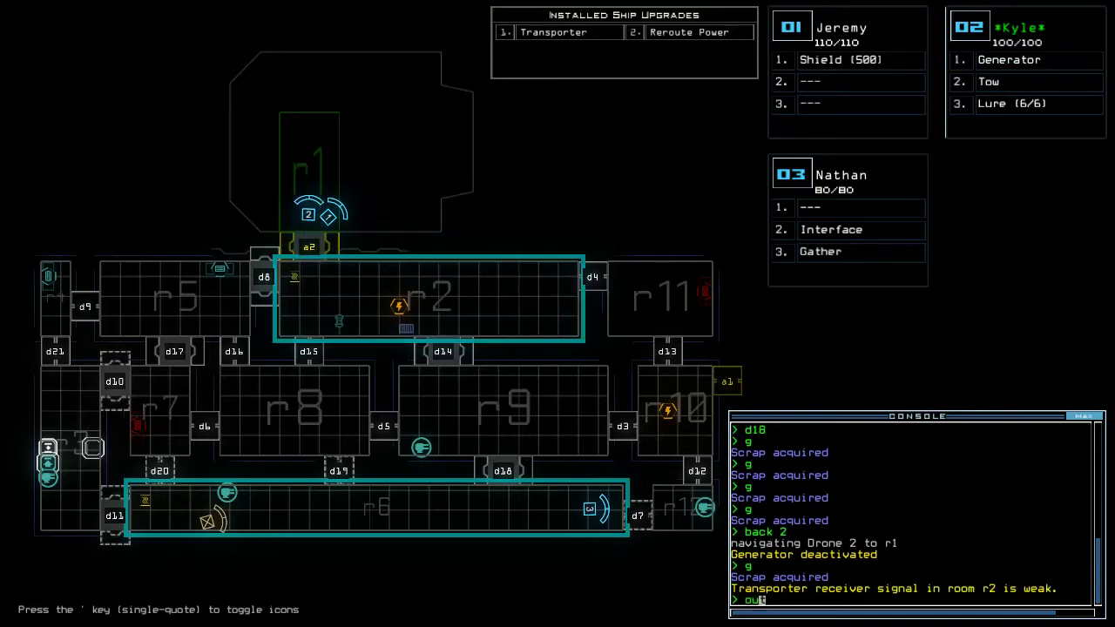
text(t)
Leave the ship with 'out' and dismiss the 790-point daily challenge score.
key(Return)
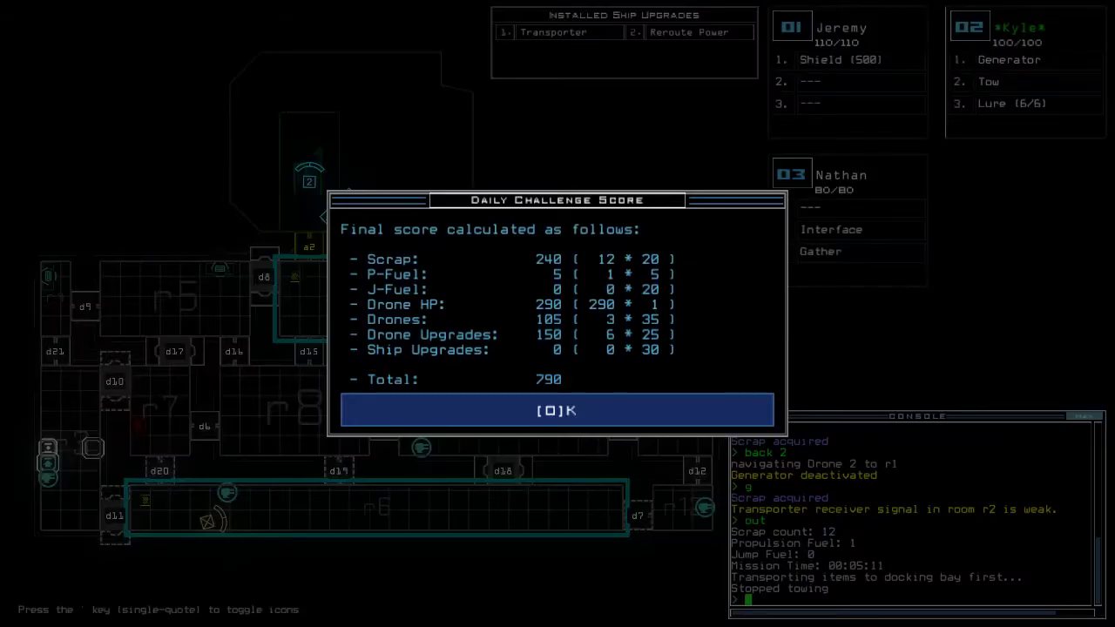
key(o)
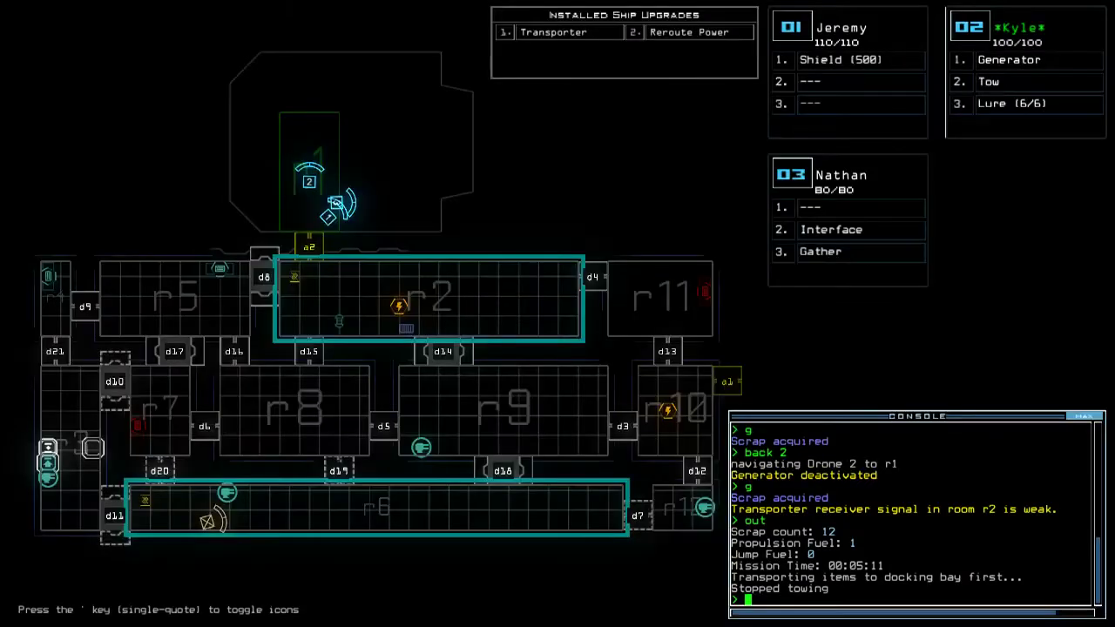